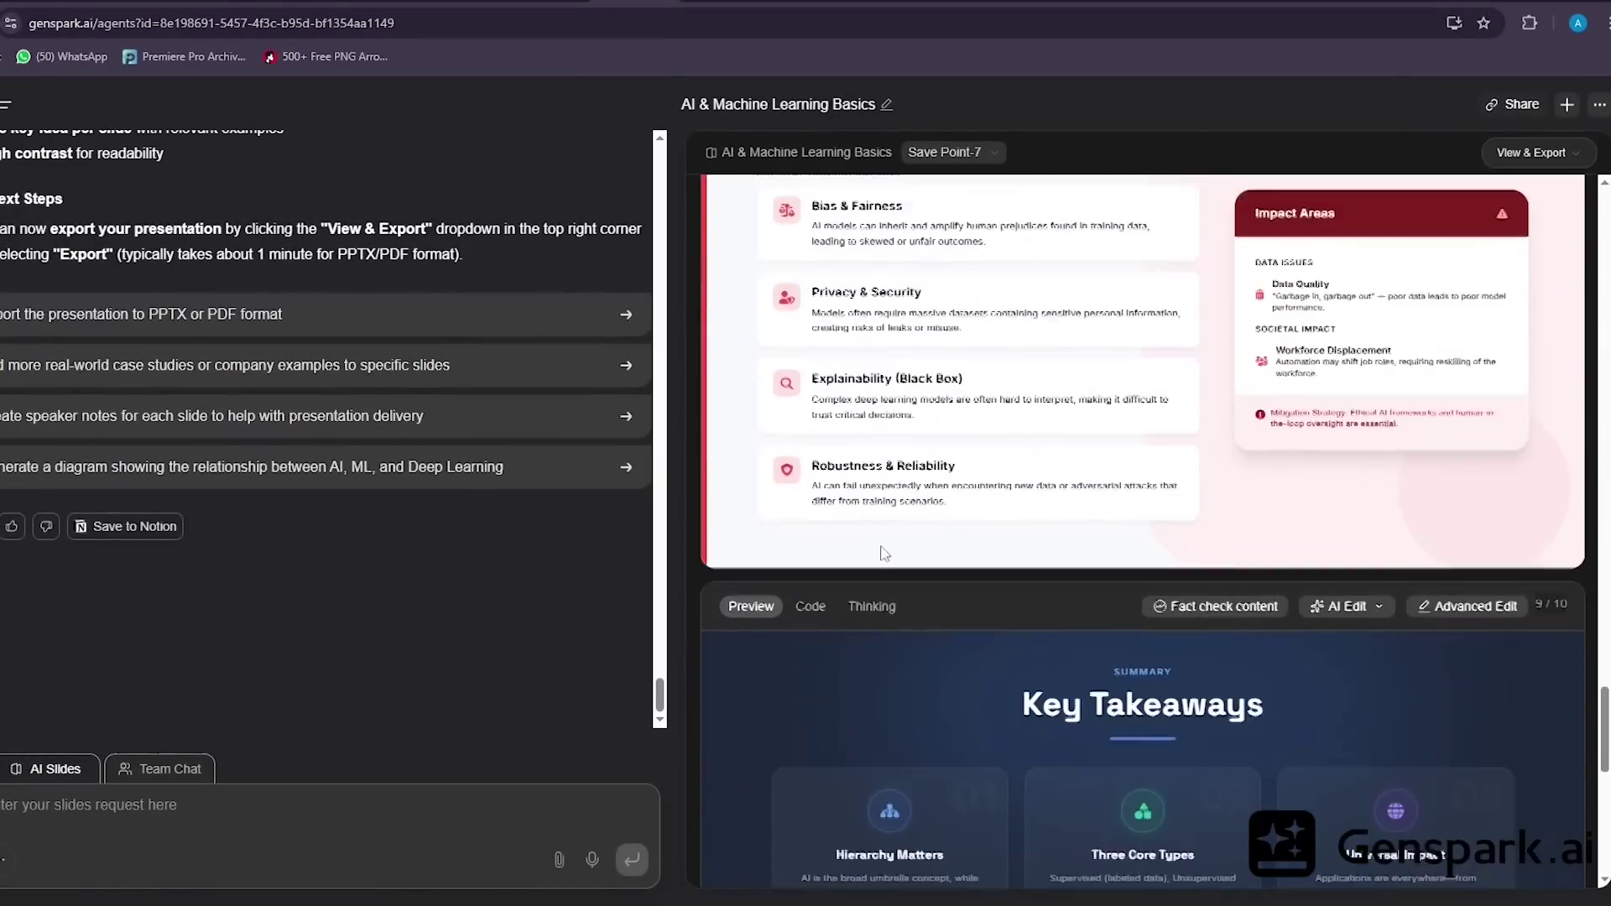
# Step: Scroll through the finished slide deck and the ProService website preview
pyautogui.scroll(-5, 879, 546)
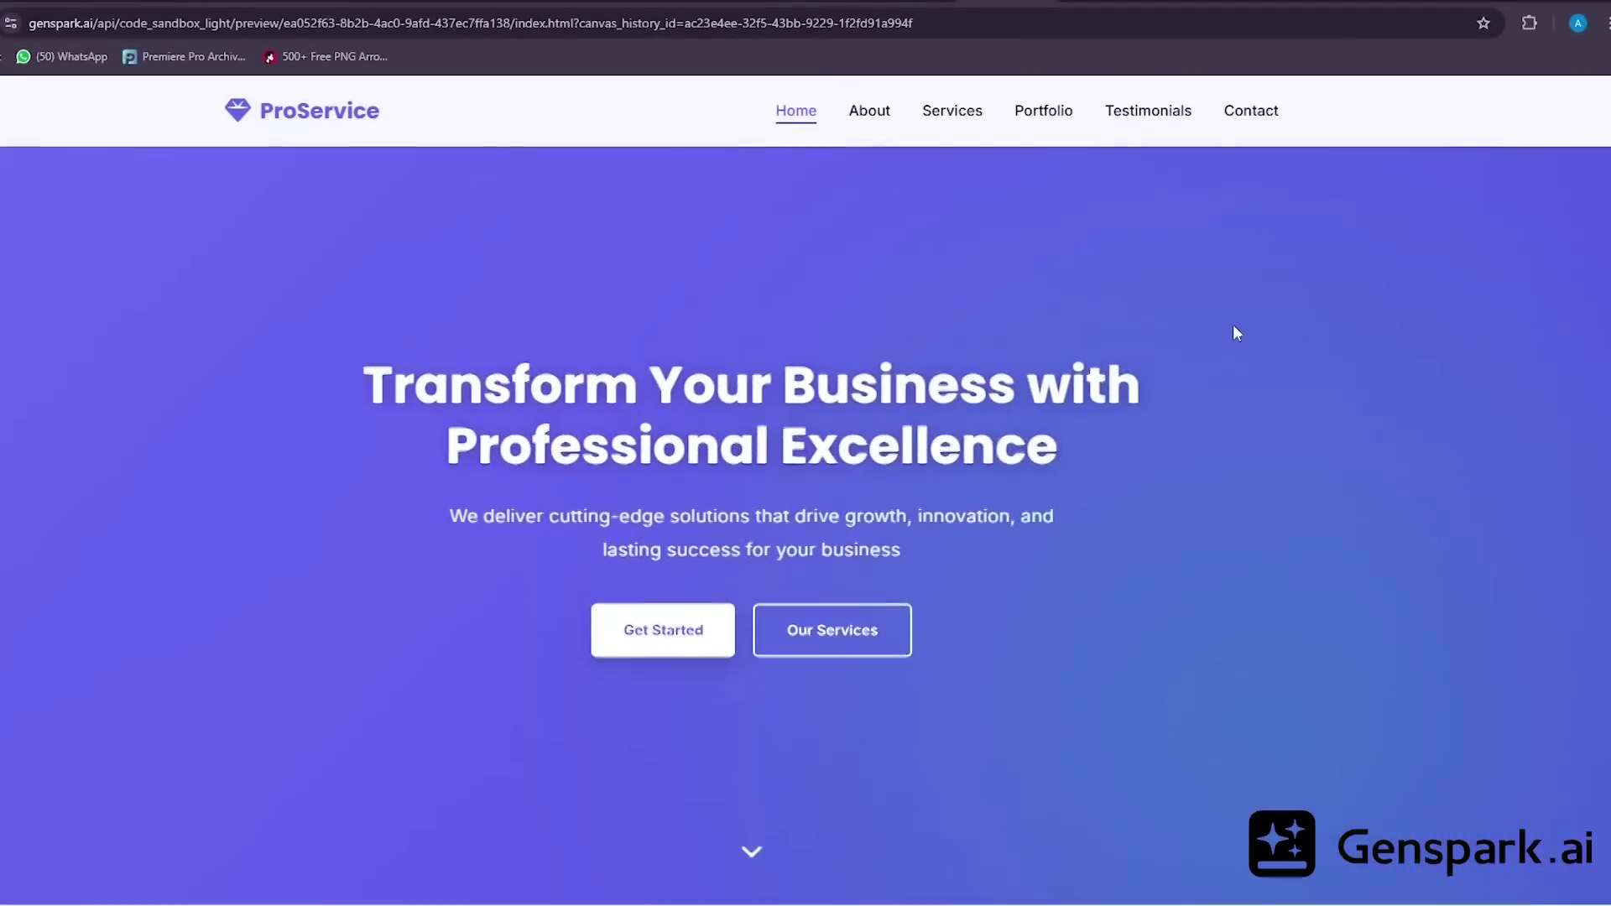
pyautogui.scroll(-2, 1232, 325)
pyautogui.scroll(-10, 1231, 325)
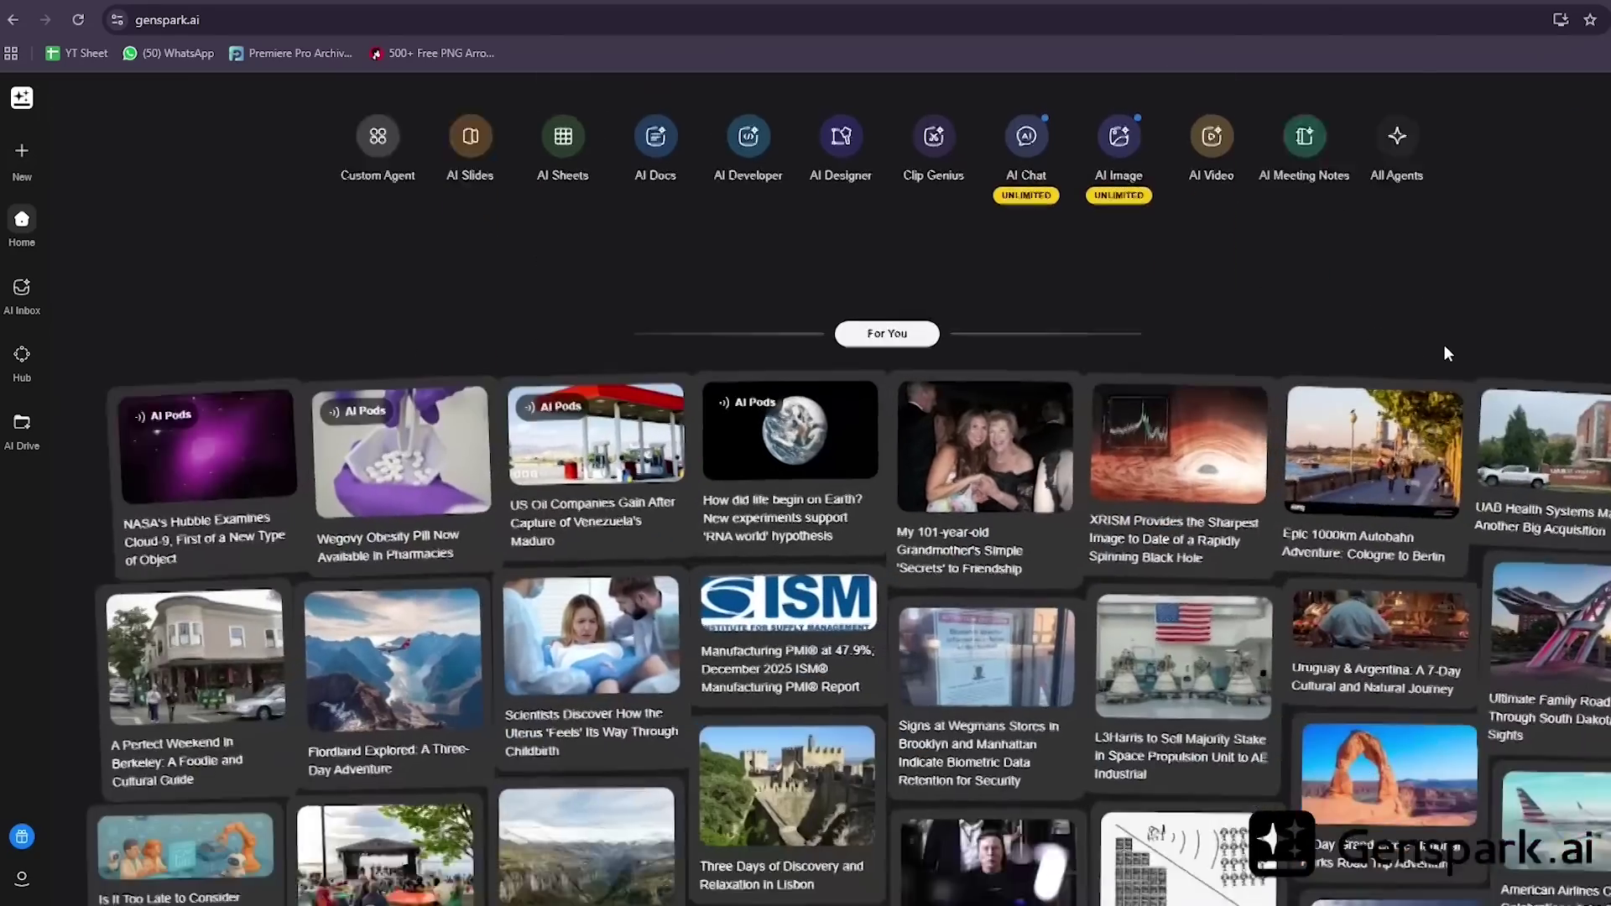
pyautogui.scroll(-15, 1446, 355)
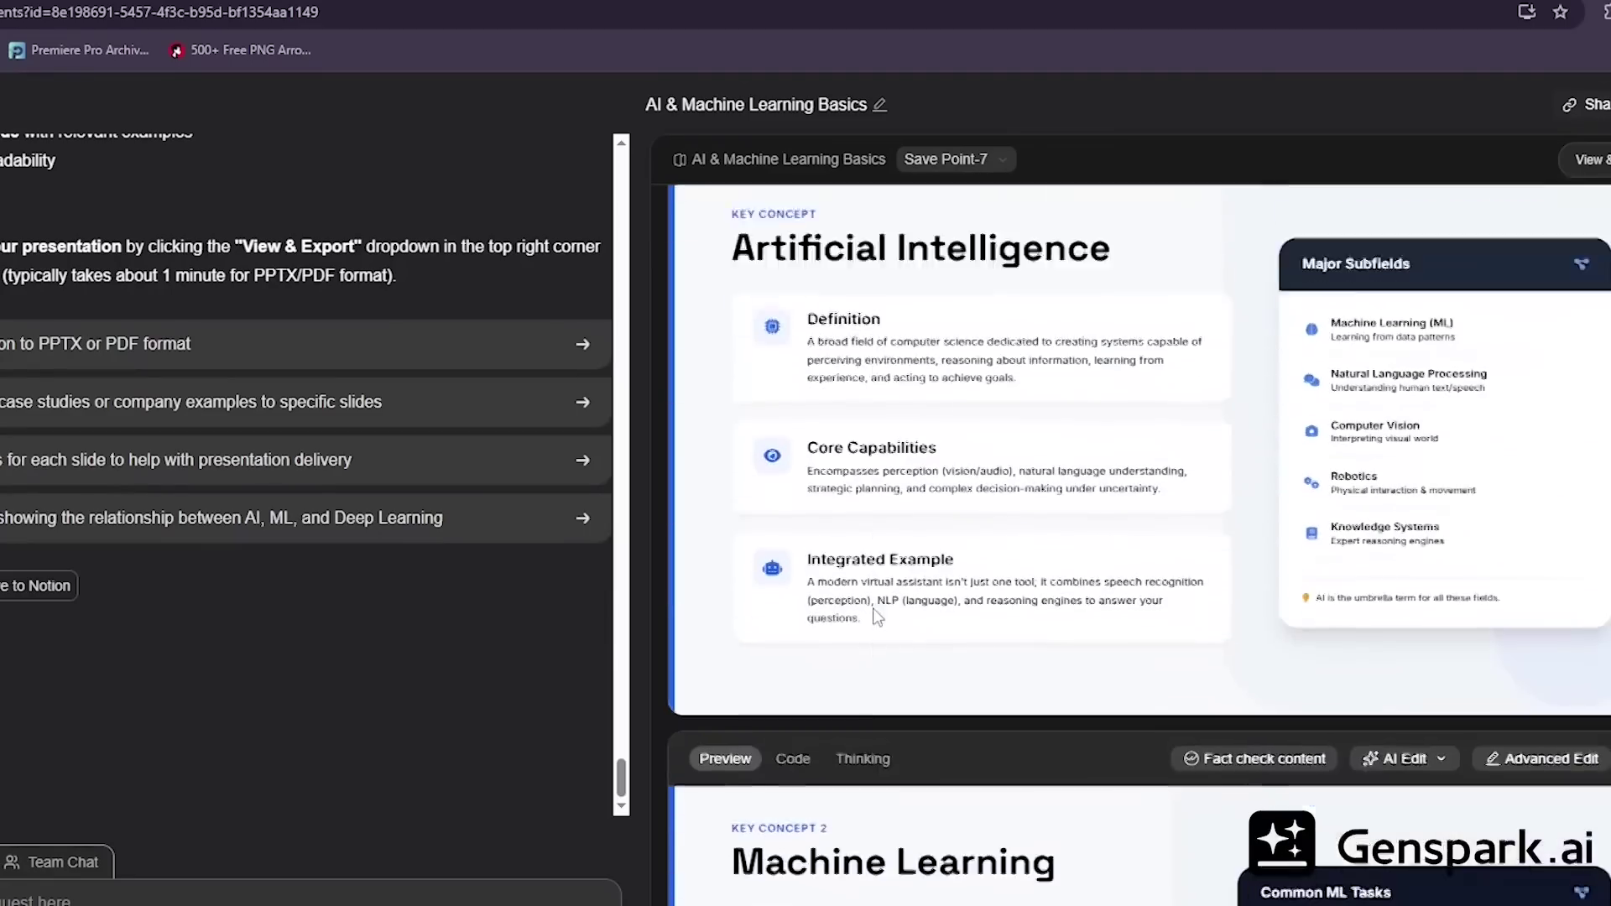
pyautogui.scroll(-15, 874, 619)
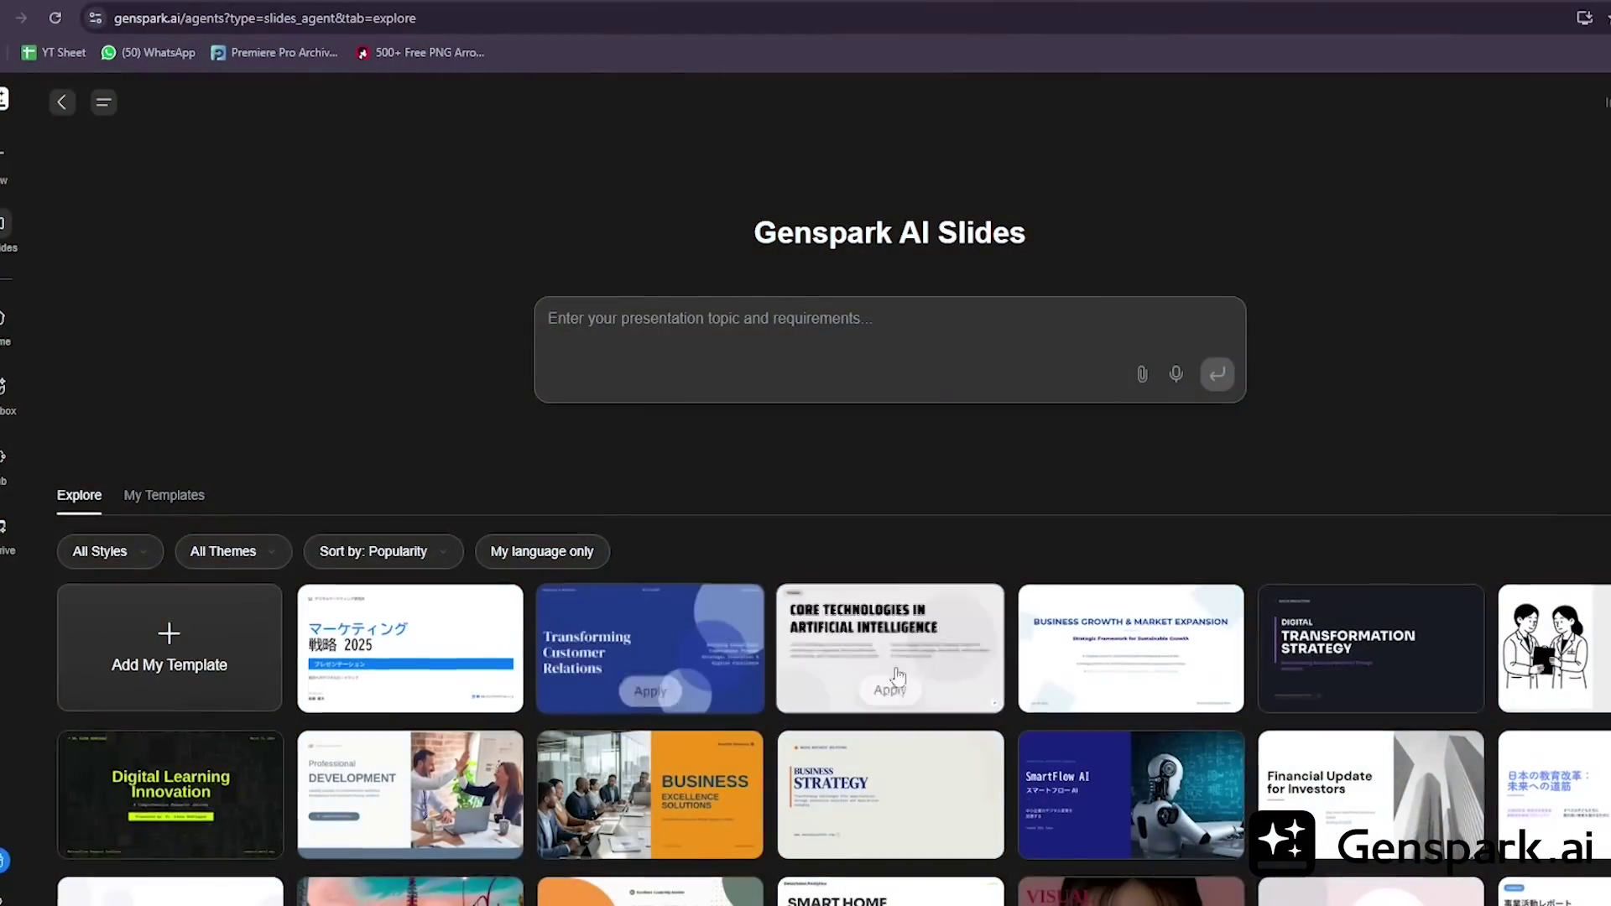
# Step: Apply the Modern Digital Transformation Pitch Deck template and request a deck on artificial intelligence's impact on modern work
pyautogui.click(1368, 683)
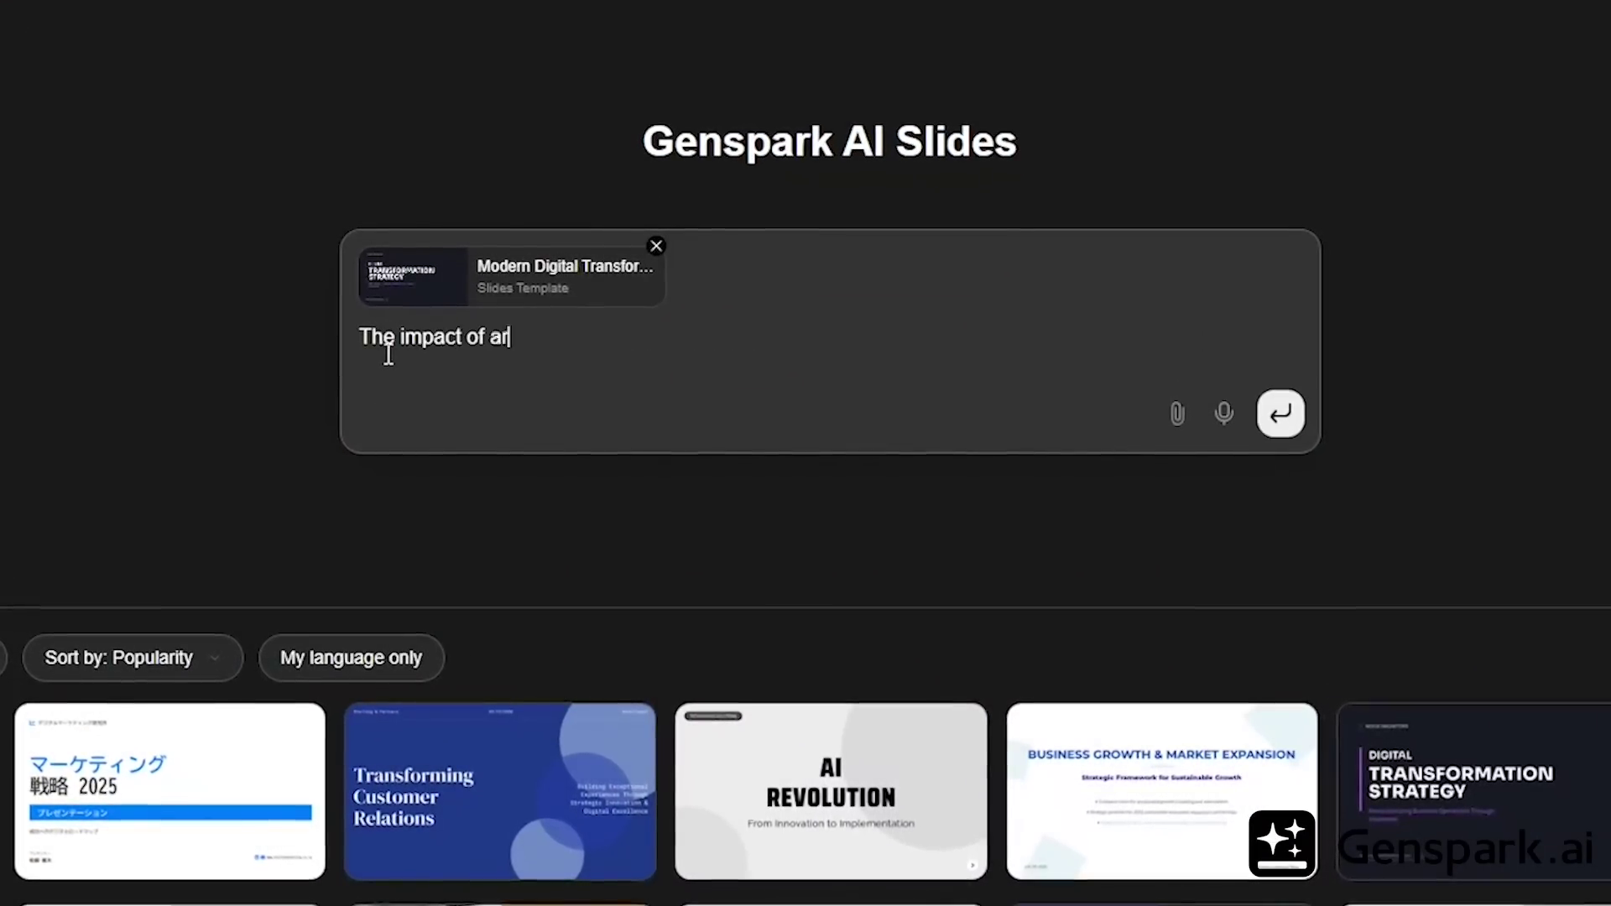
pyautogui.write('lligence on modern work')
pyautogui.press('Return')
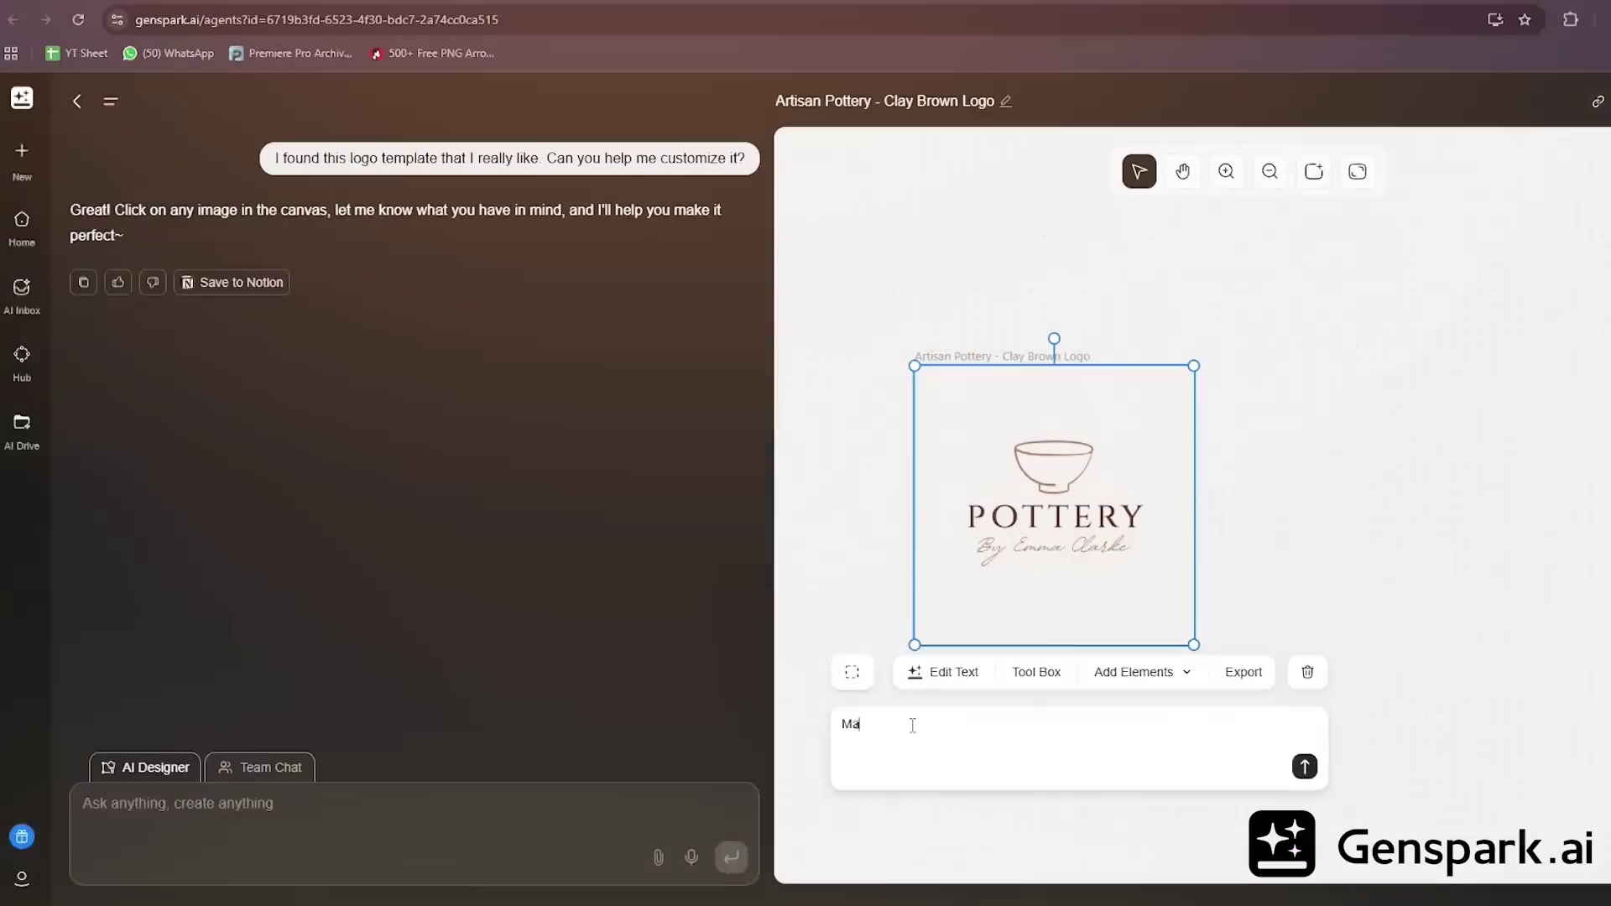
# Step: Ask the AI Designer to 'Make a spicy burger poster' and review the returned reference images
pyautogui.write('de the bo')
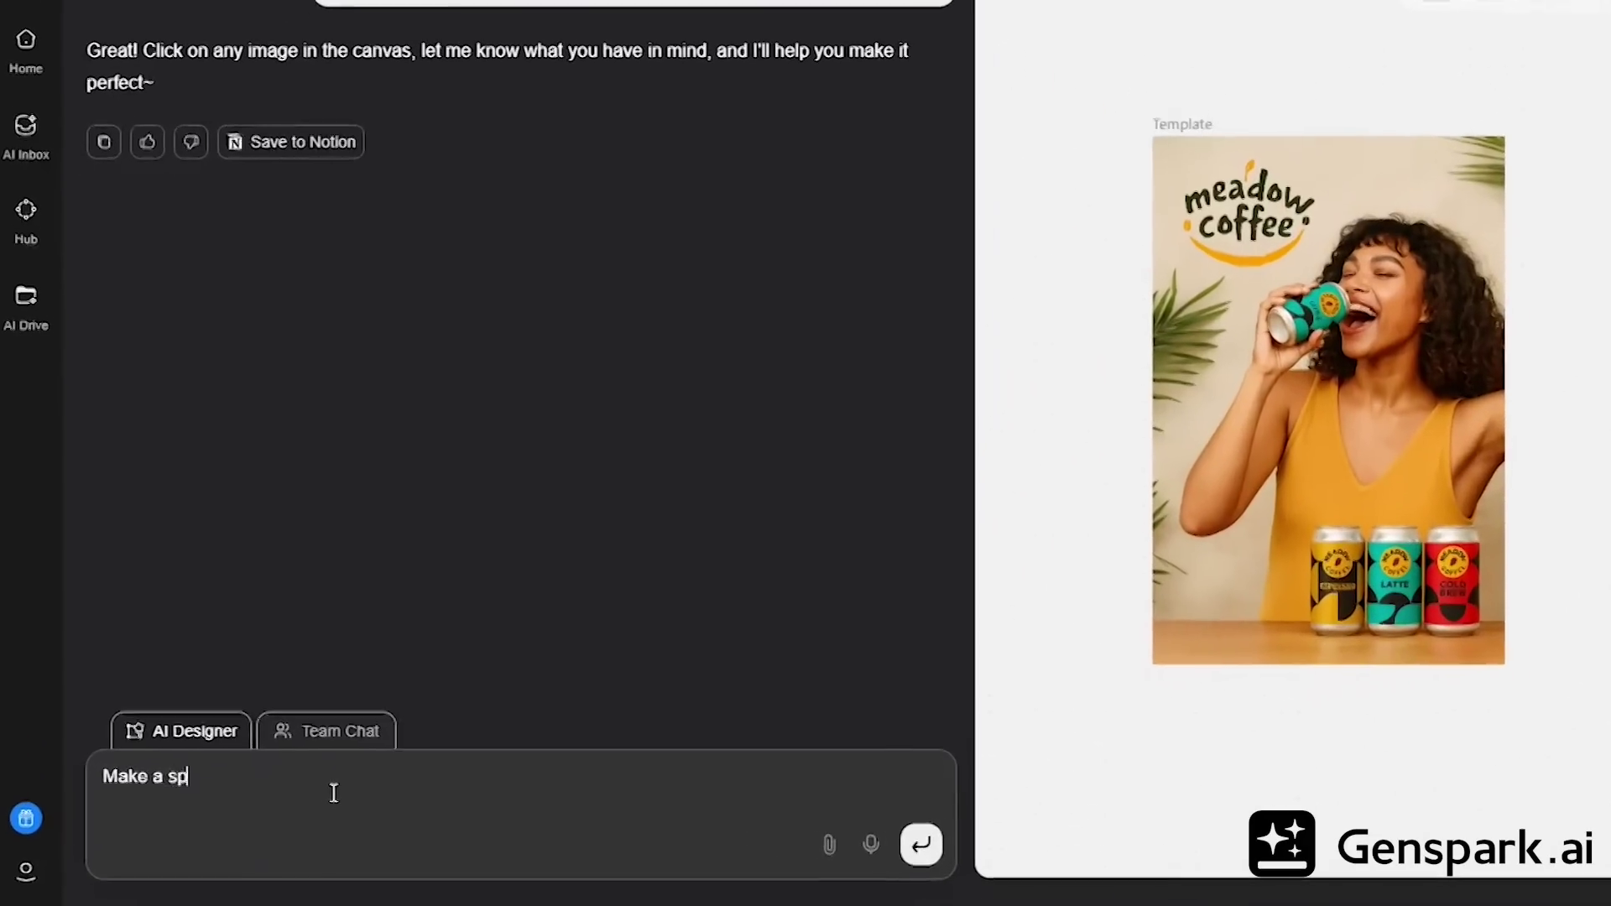
pyautogui.write('icy burger poster')
pyautogui.press('Return')
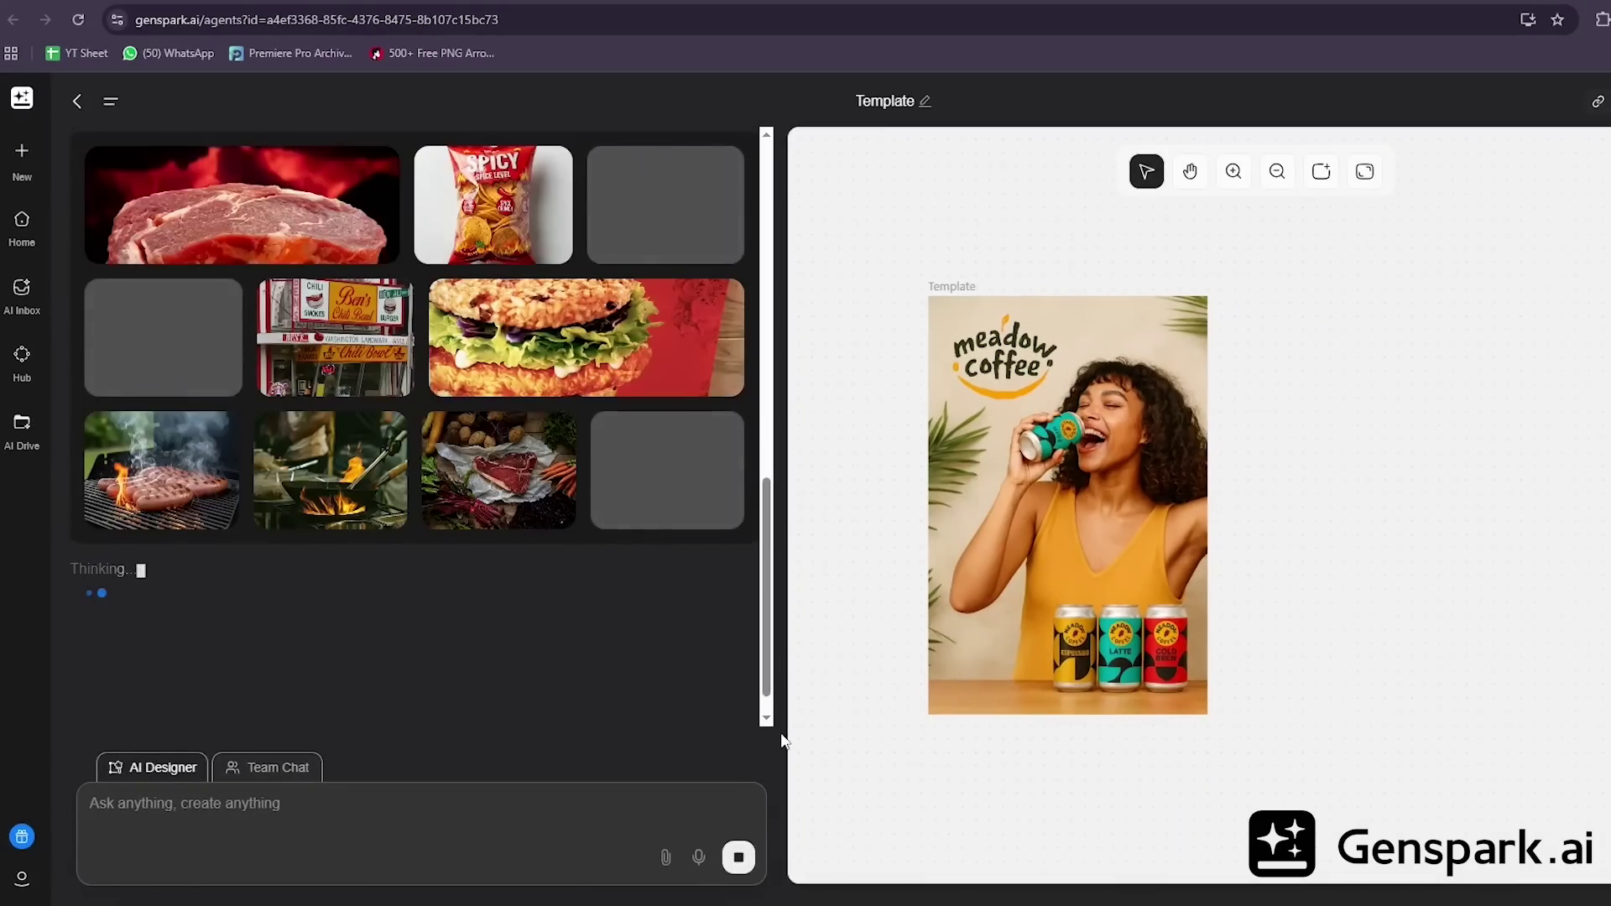
pyautogui.scroll(5, 718, 527)
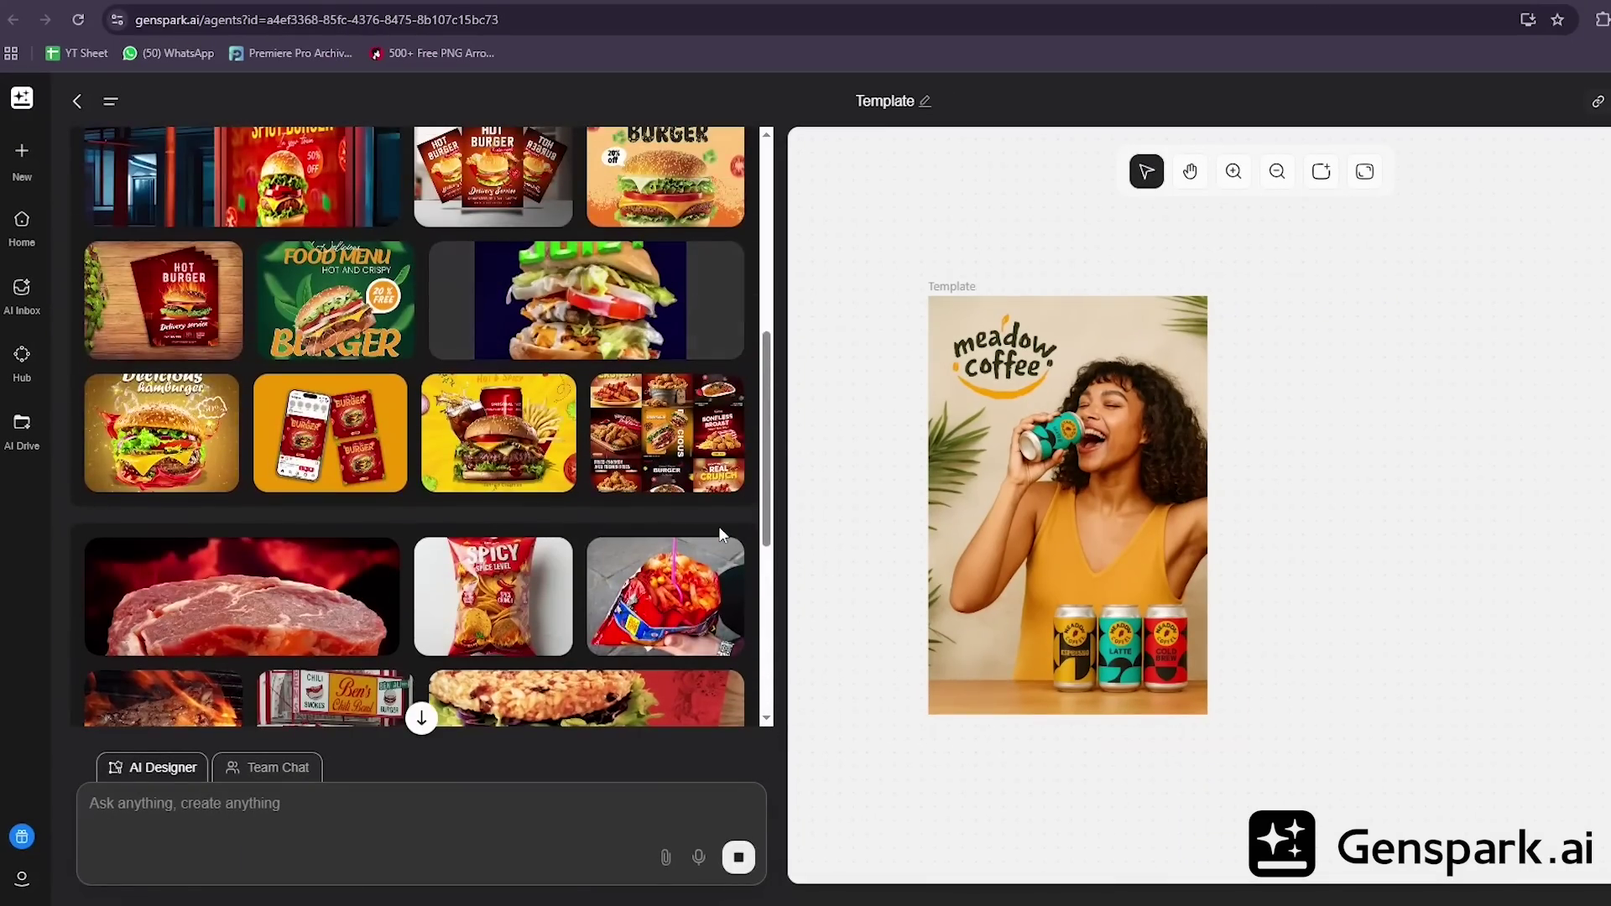
pyautogui.scroll(1, 720, 534)
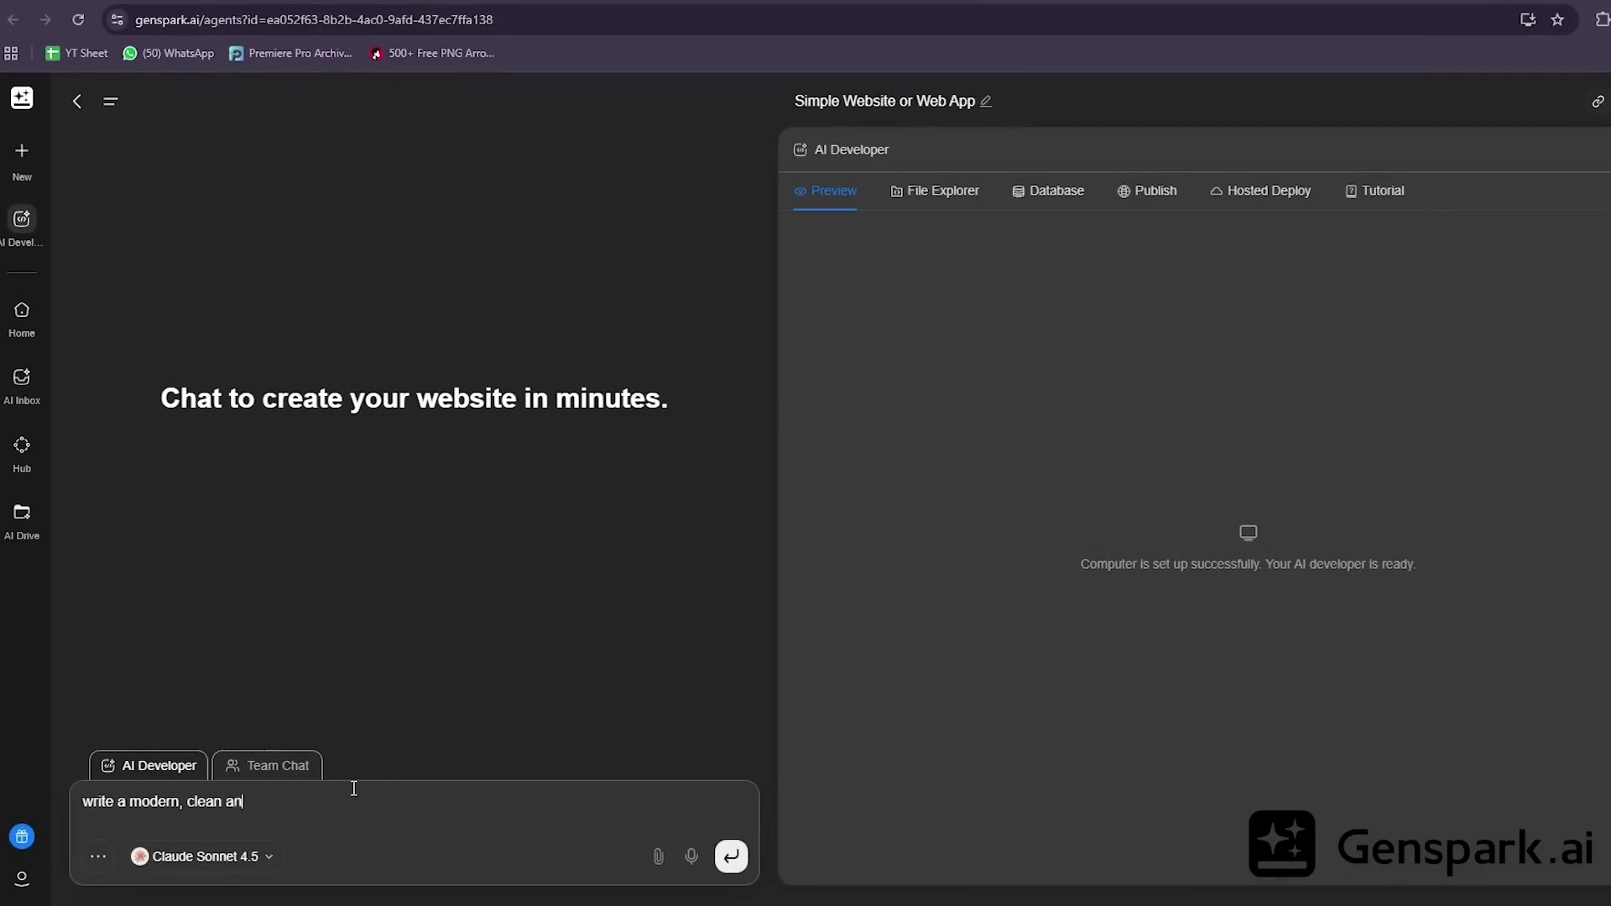
# Step: Send the ProService website brief to AI Developer and scroll through the generated site preview
pyautogui.hotkey('ctrl', 'v')
pyautogui.click(732, 856)
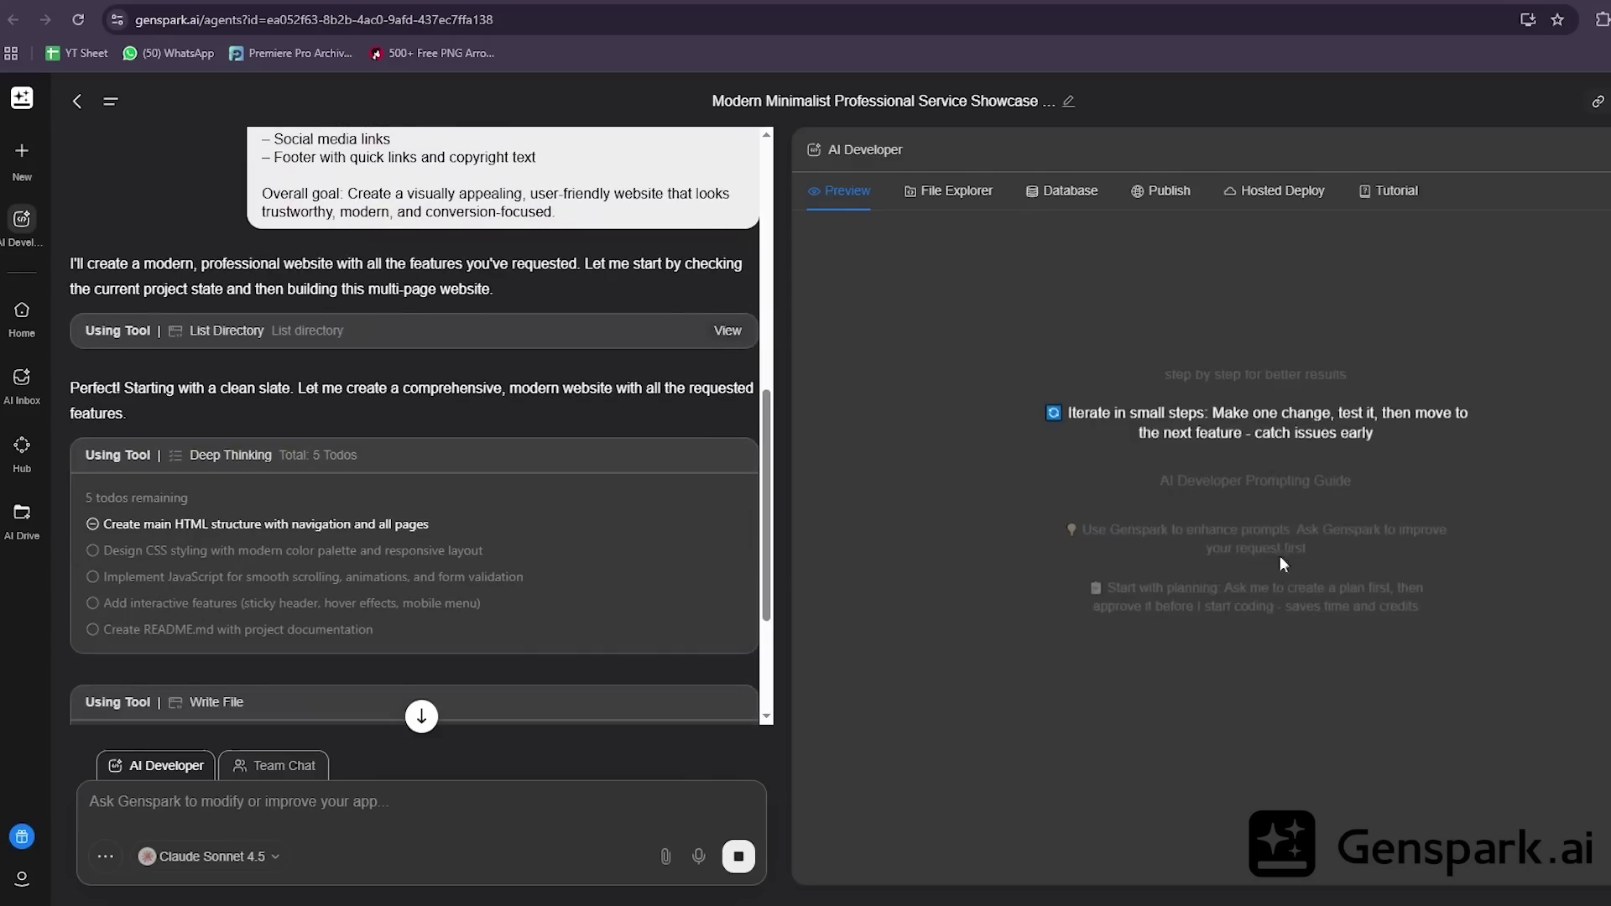
pyautogui.scroll(-3, 683, 478)
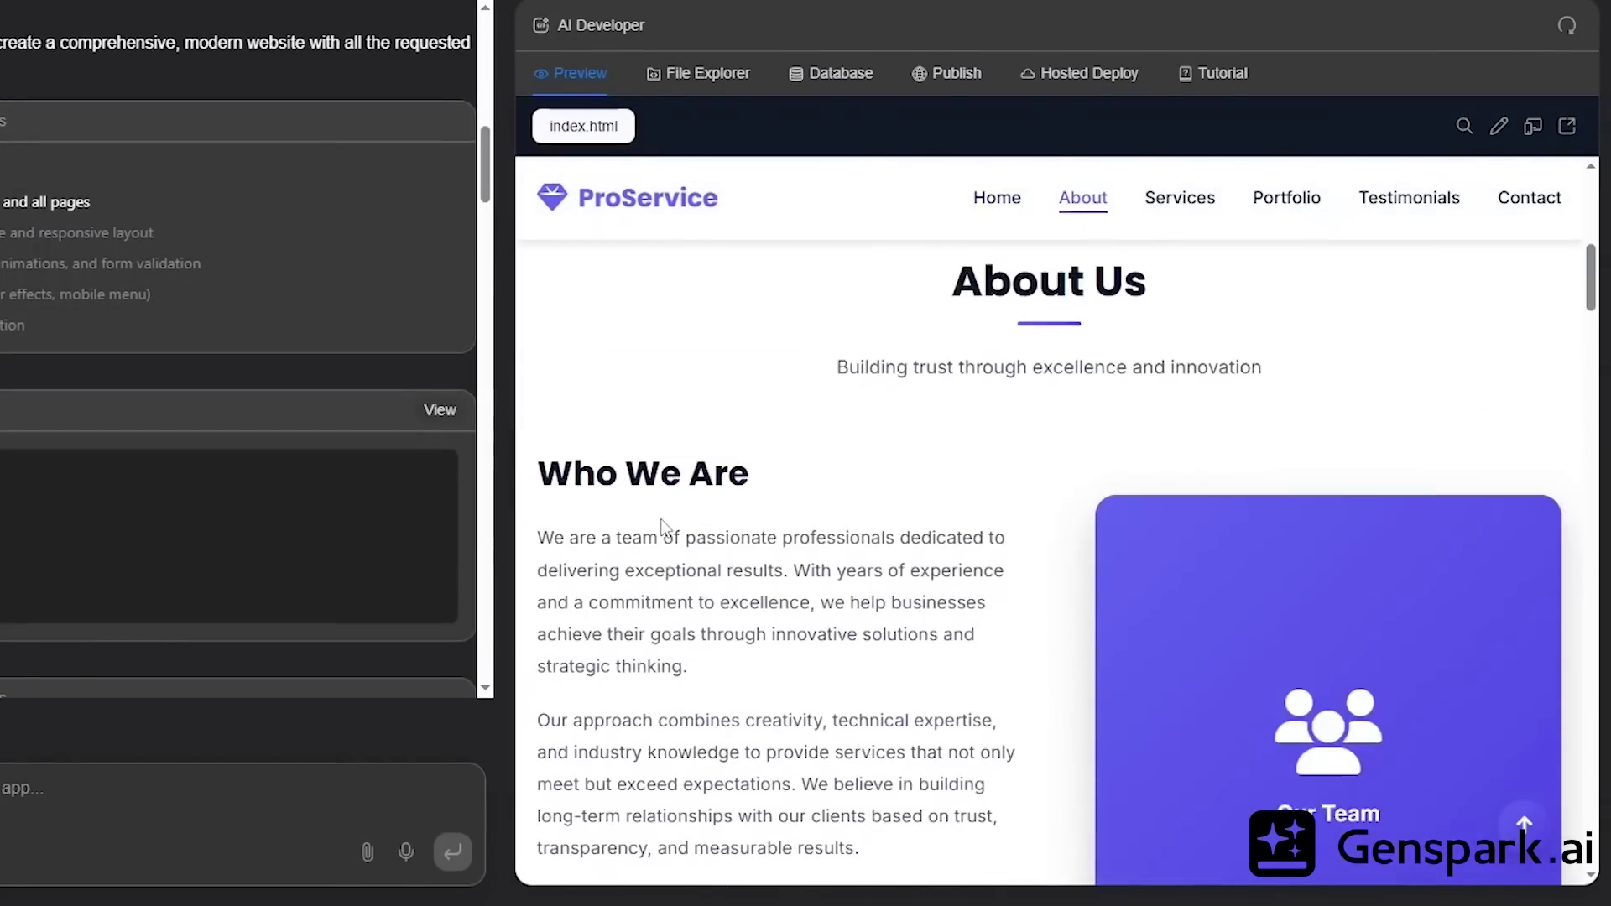
pyautogui.scroll(-15, 660, 527)
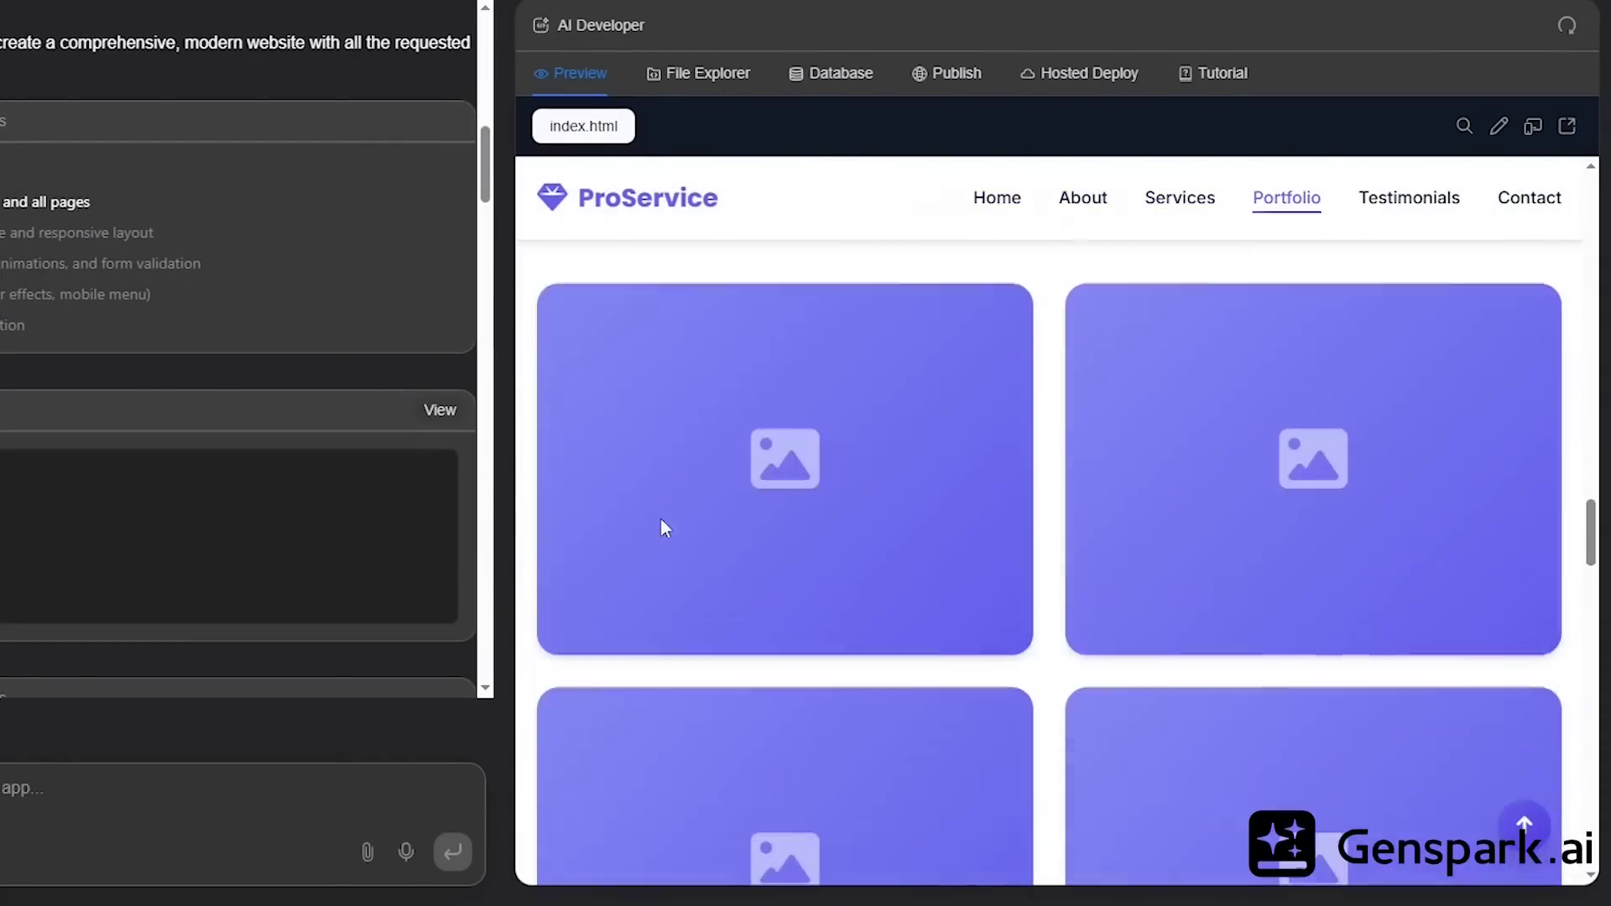
pyautogui.scroll(-10, 665, 527)
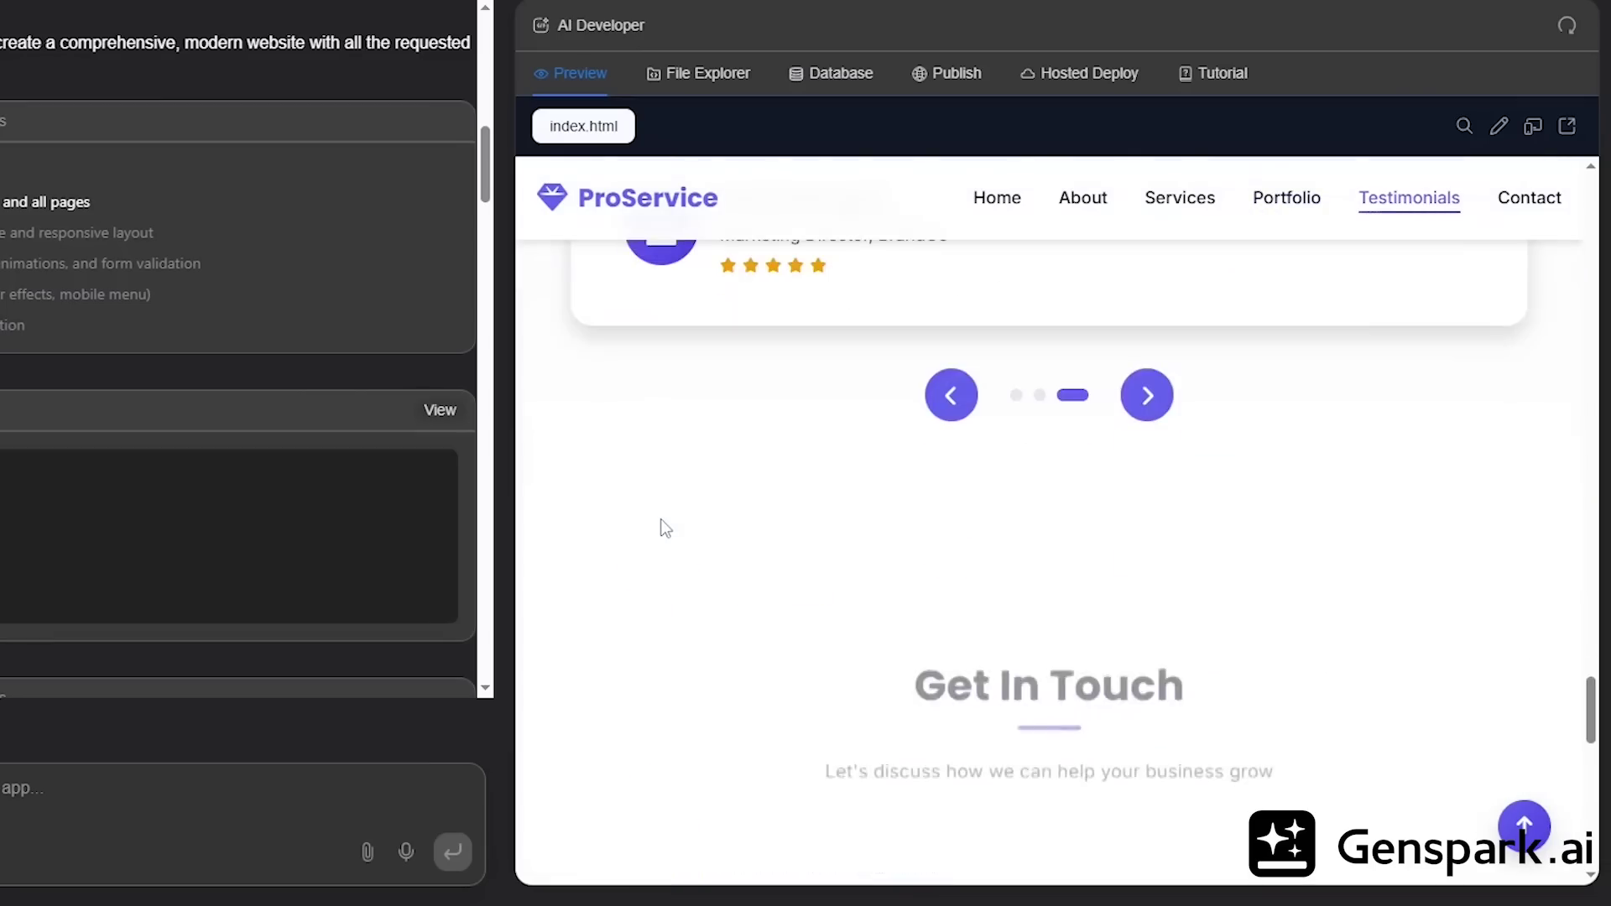
pyautogui.scroll(3, 665, 527)
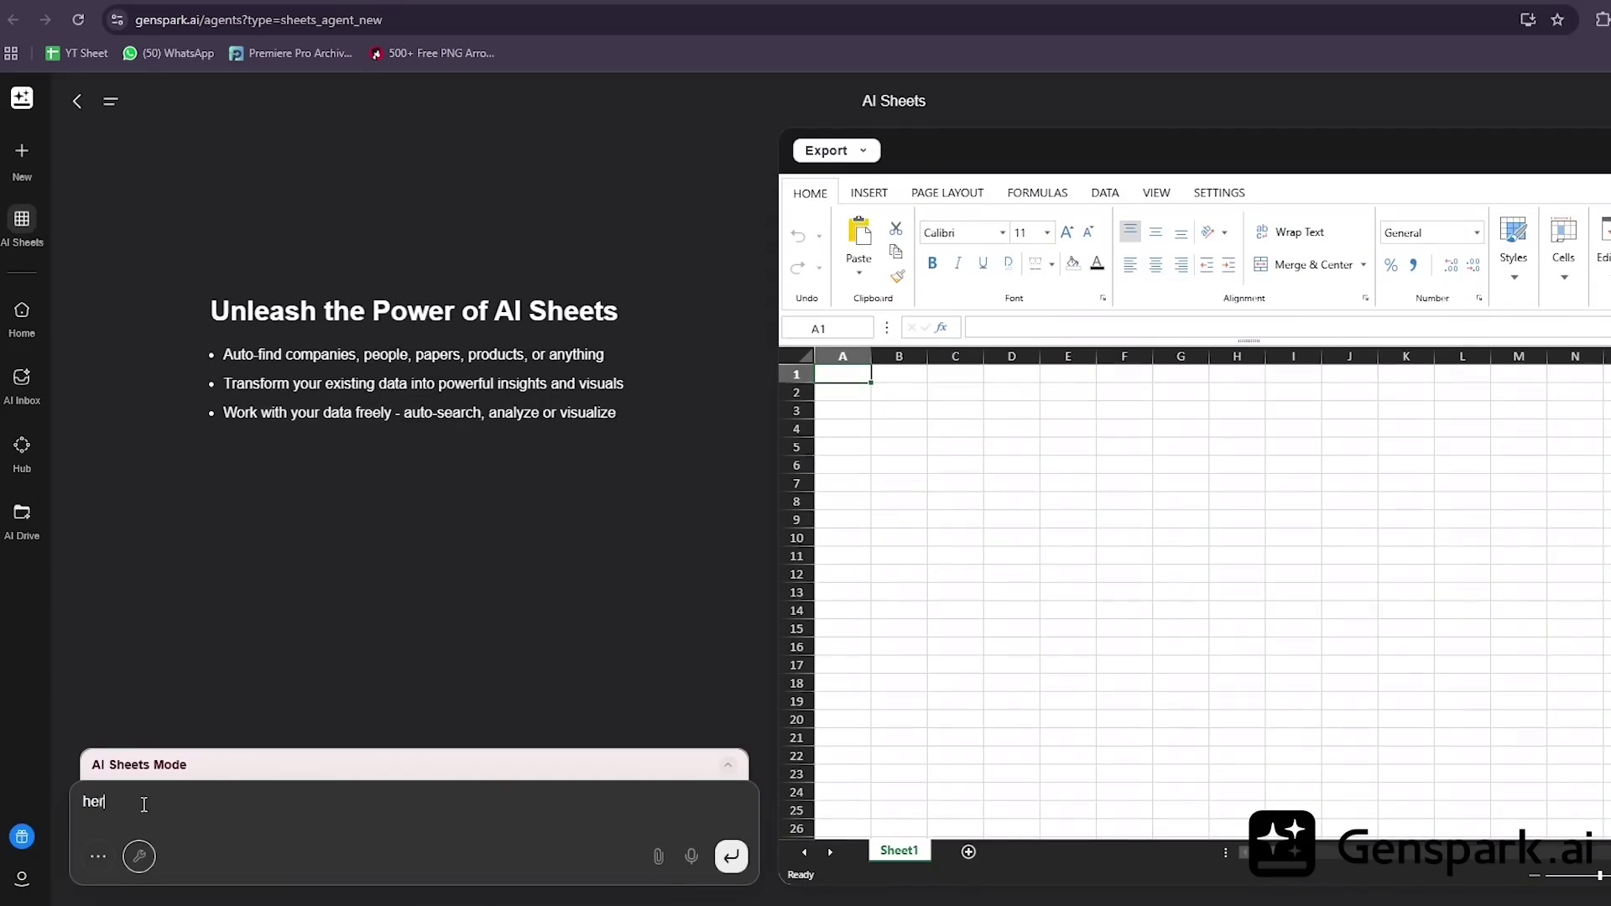
# Step: Paste the CSV order sales data into AI Sheets and send it
pyautogui.write('Order_ID,Date,Product,Category,Region,Units_Sold,Unit_Price,Discount,Revenue 1001,2025-01-02,Wireless Mouse,Electronics,USA,12,25,0.10,270 1002,2025-01-03,Keyboard,Electronics,Canada,8,45,0.05,342 1003,2025-01-04,Office Chair,Furniture,UK,5,180,0.15,765 1004,2025-01-05,Desk Lamp,Furniture,USA,15,35,0.00,525 1005,2025-01-06,USB Cable,Electronics,India,30,10,0.20,240 1006,2025-01-07,Monitor,Electronics,USA,6,220,0.10,1188 1007,2025-01-08,Notebook,Stationery,UK,40,5,0.00,200 1008,2025-01-09,Pen Set,Stationery,Canada,25,8,0.05,190 1009,2025-01-10,Headphones,Electronics,India,10,75,0.15,638 1010,2025-01-11,Standing Desk,Furniture,USA,3,450,0.10,1215')
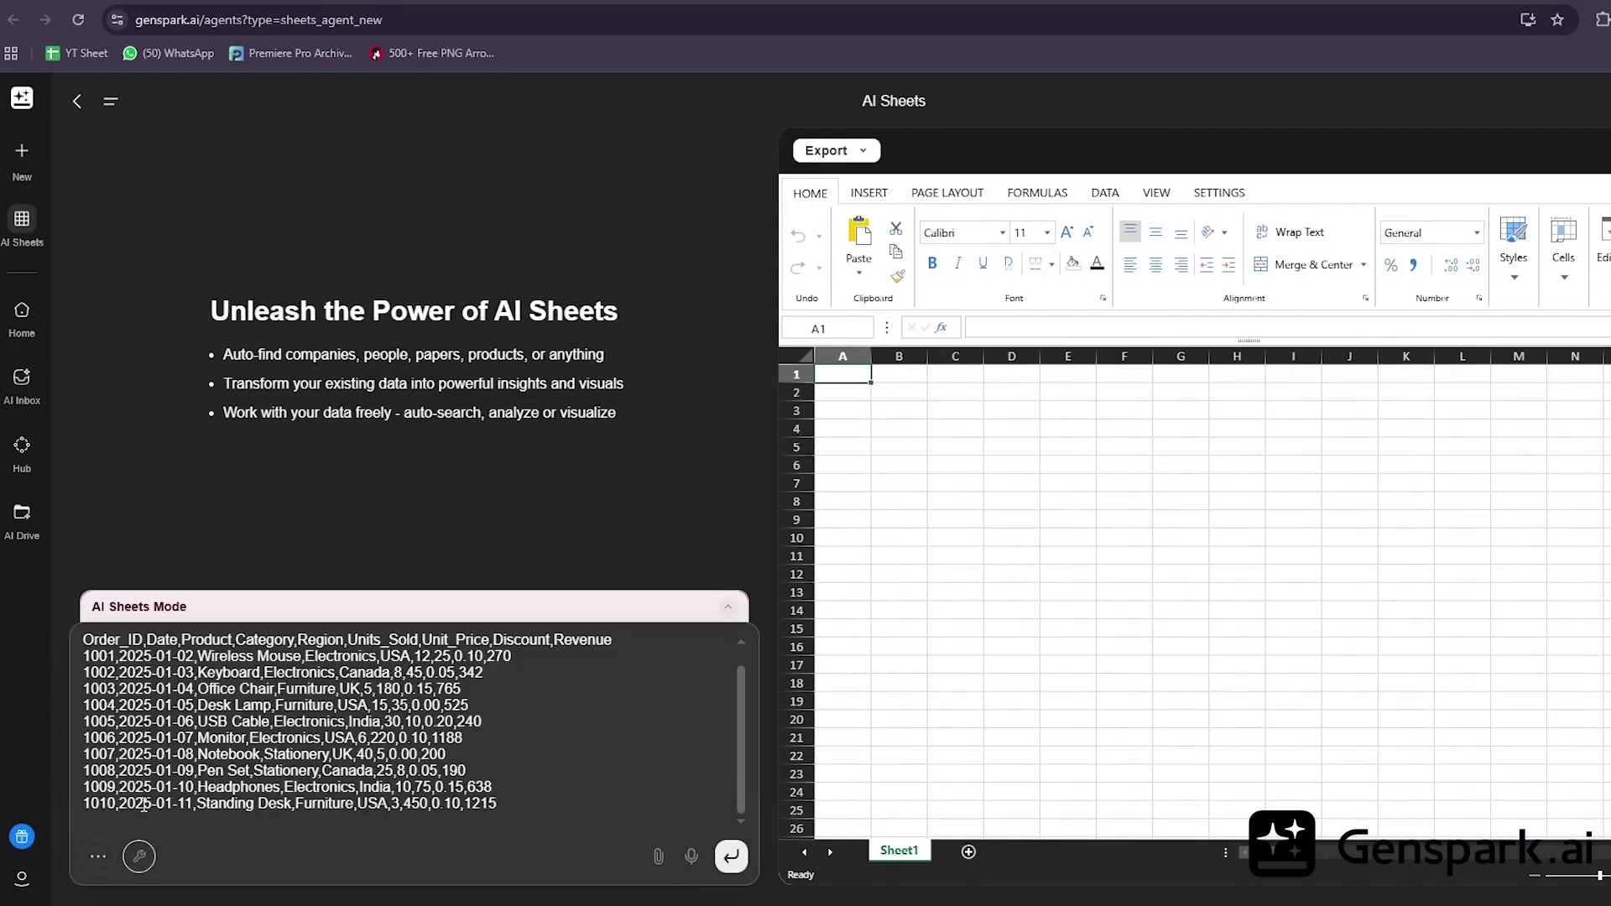
pyautogui.press('Return')
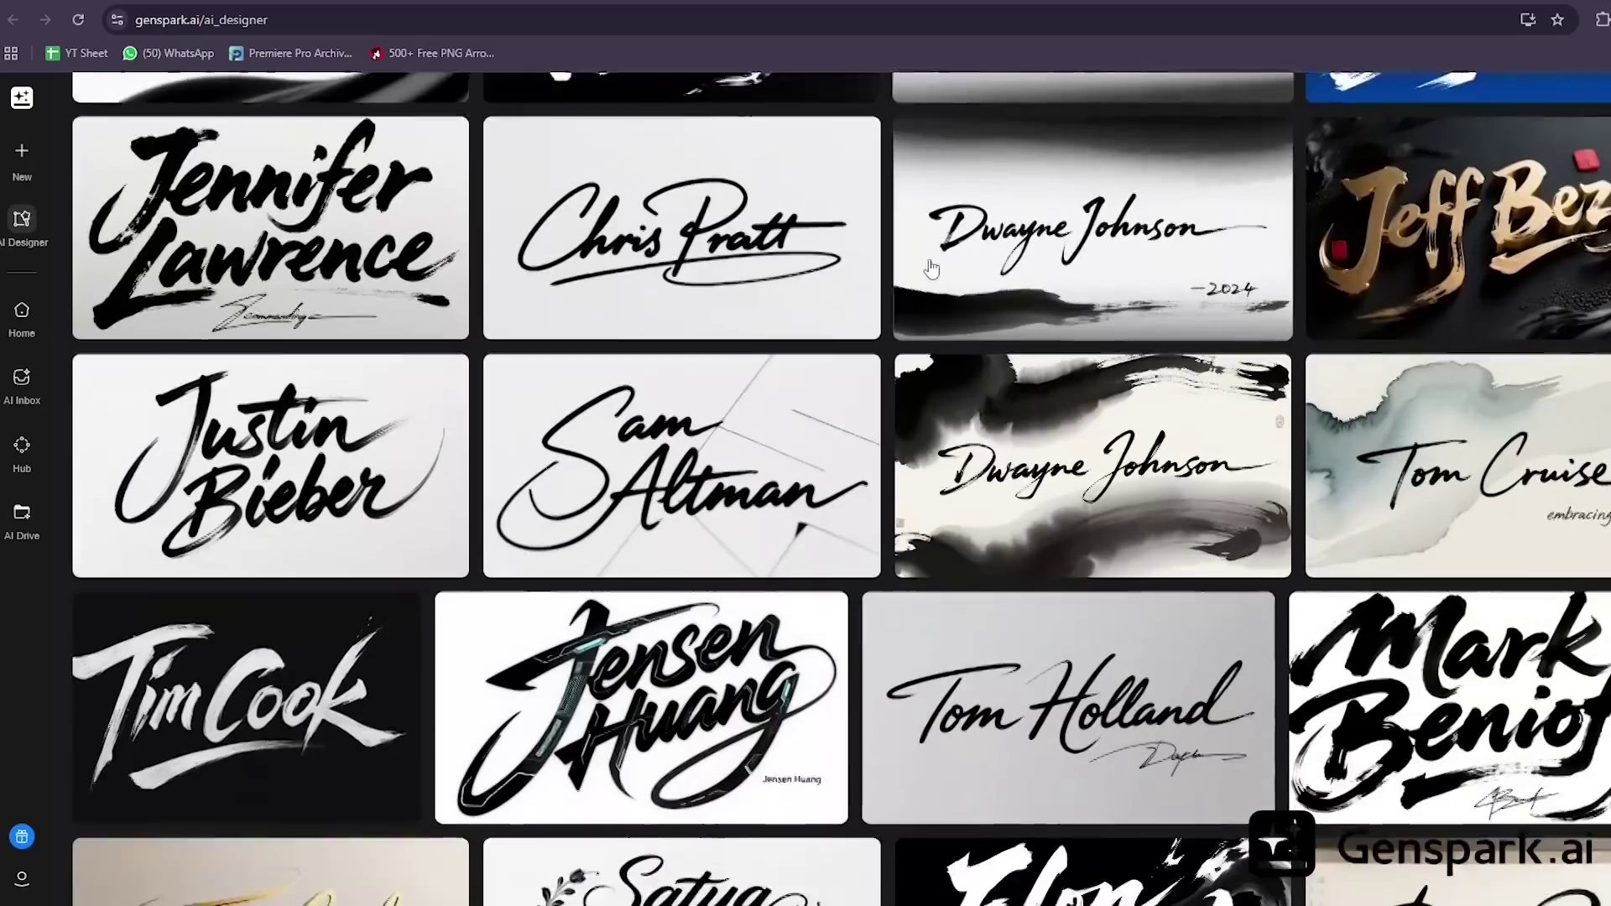
# Step: Scroll the ProService preview from About Us past the Services cards to the Portfolio grid
pyautogui.scroll(-5, 839, 487)
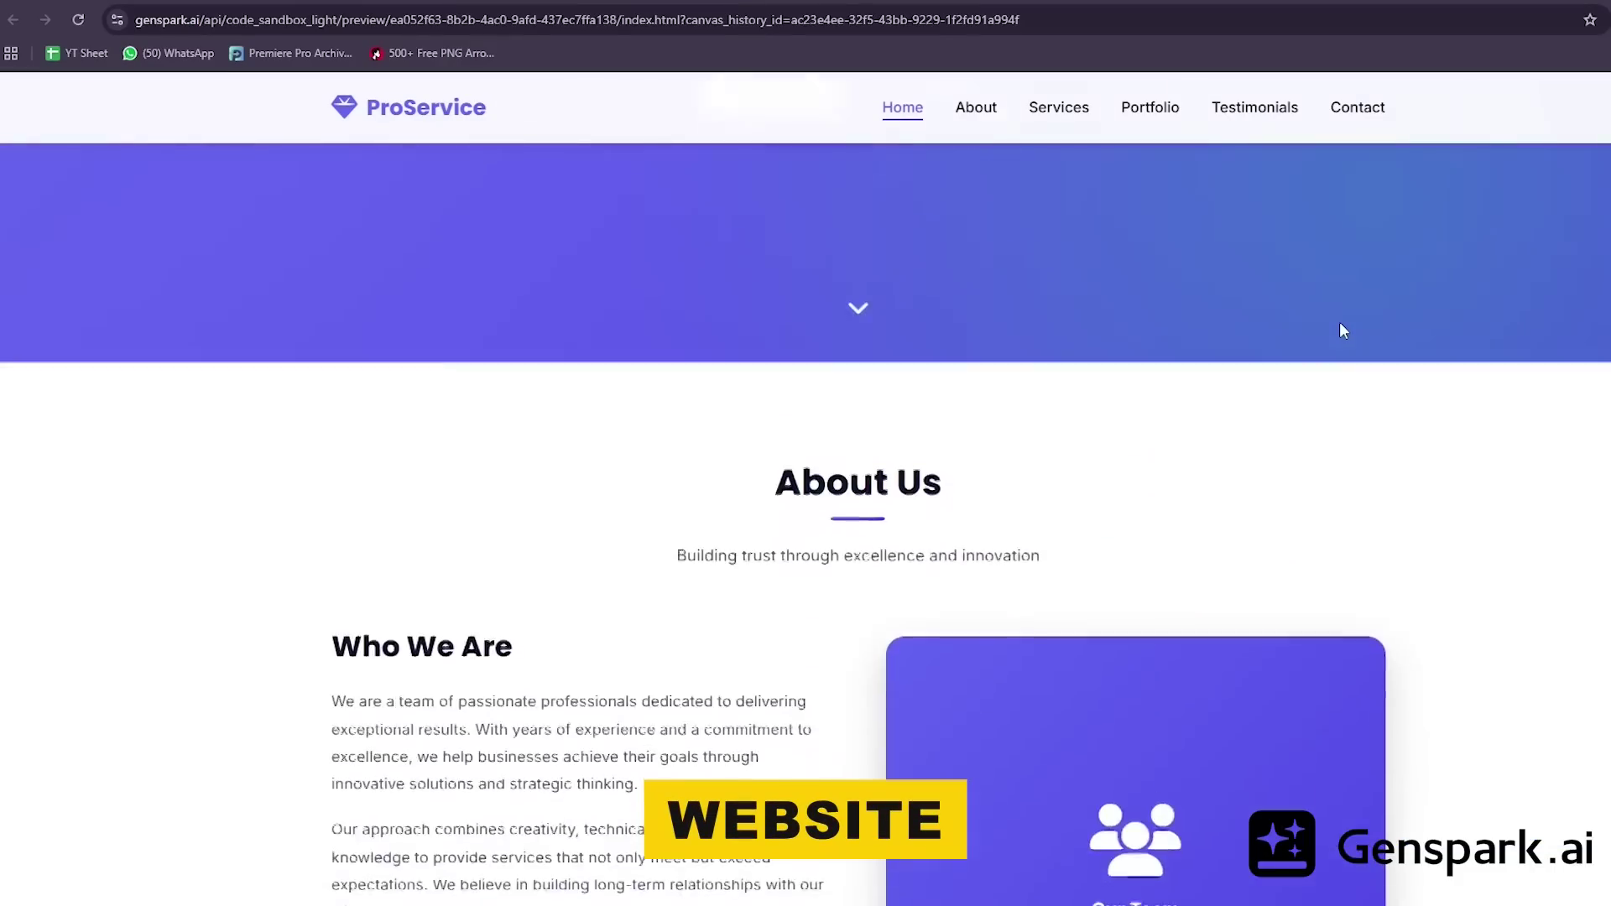
pyautogui.scroll(-12, 1343, 329)
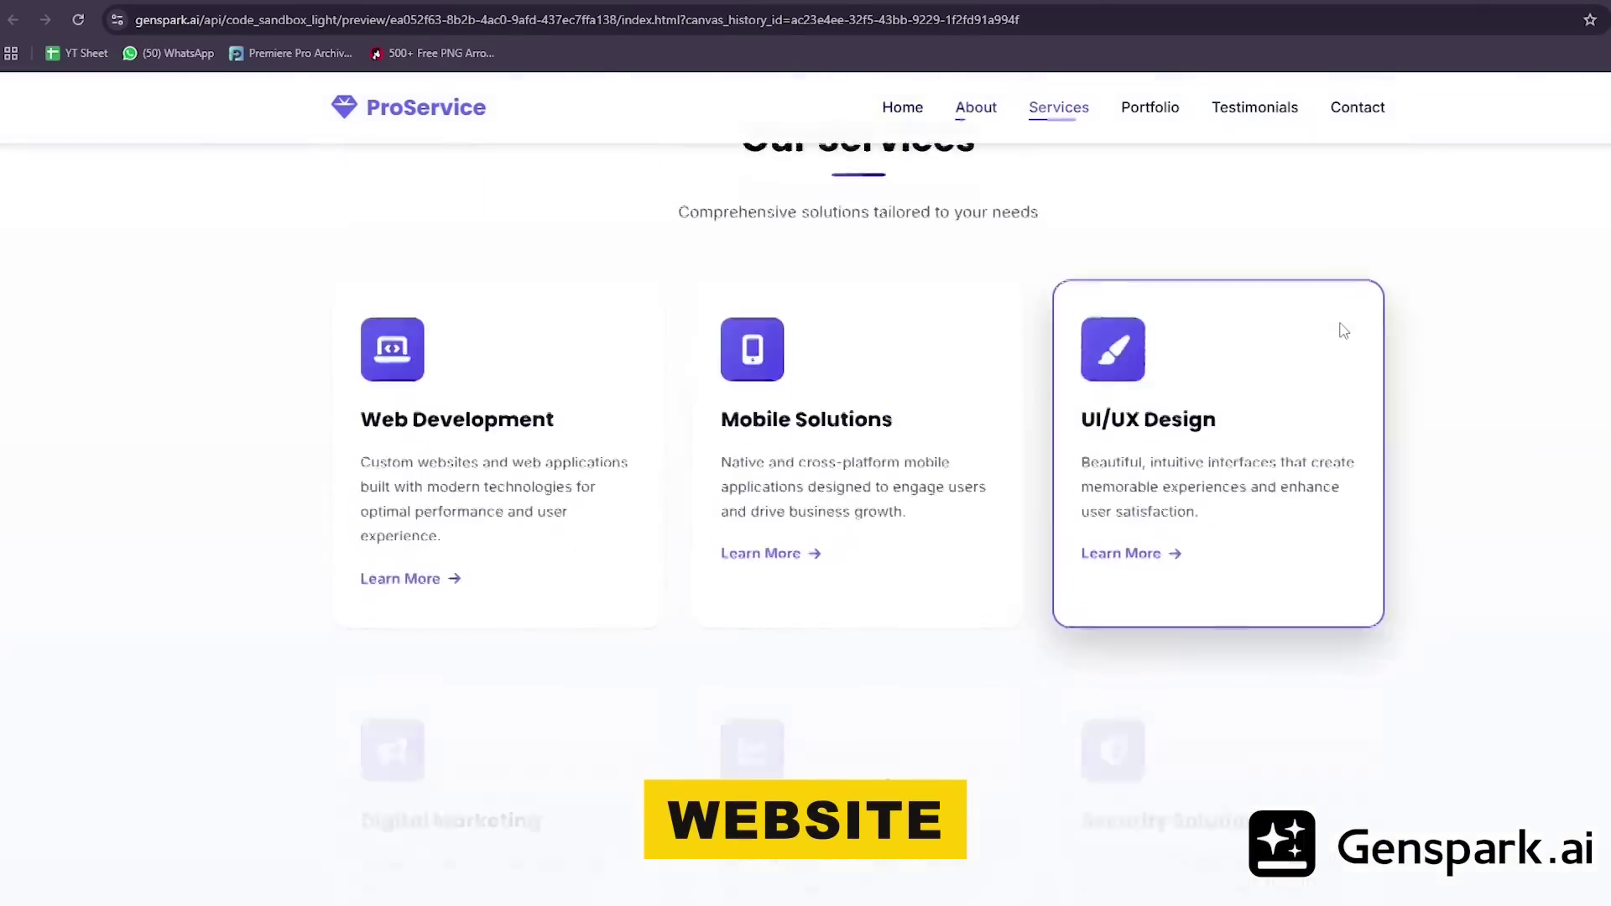
pyautogui.scroll(-10, 1343, 330)
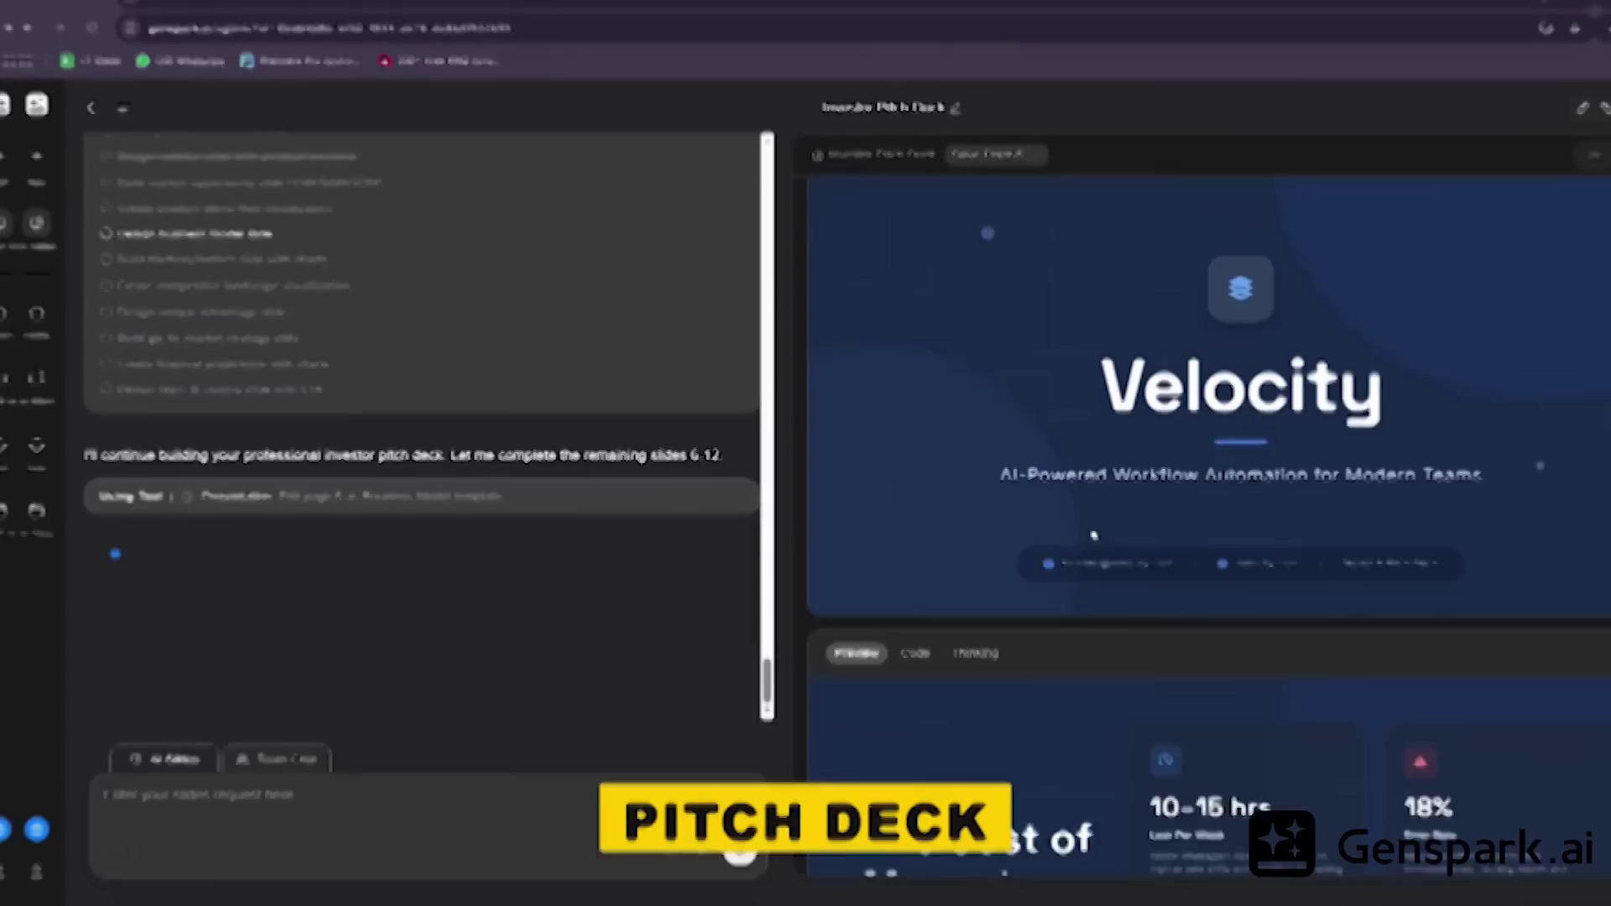
# Step: Scroll through the Investor Pitch Deck slide previews and the Sales Data spreadsheet grid
pyautogui.scroll(-6, 1095, 527)
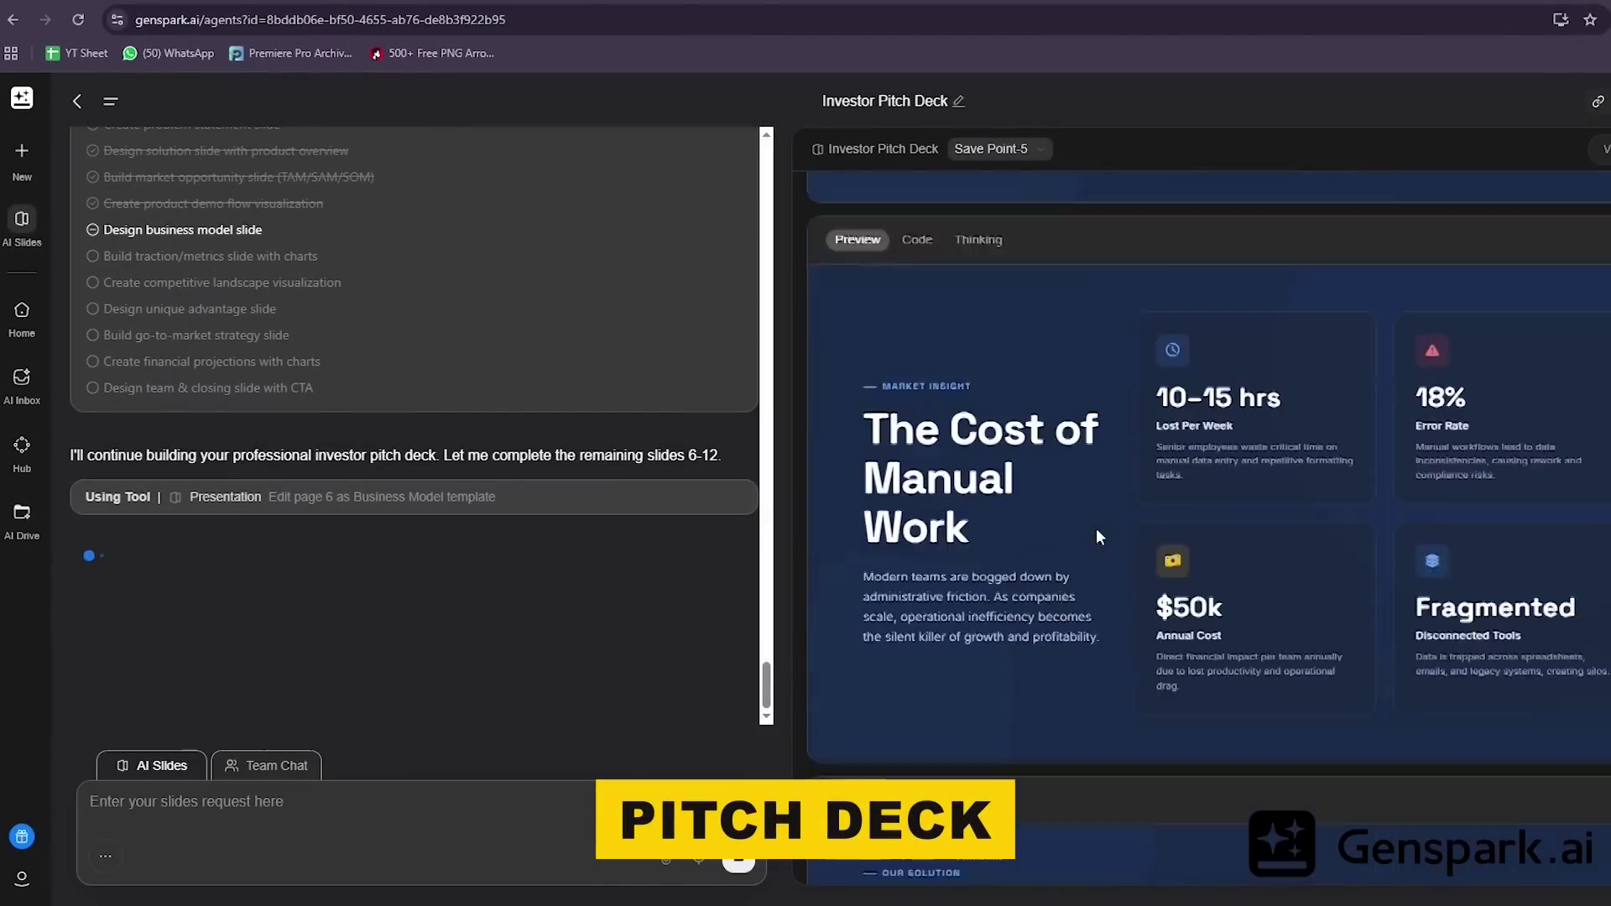
pyautogui.scroll(-10, 1095, 527)
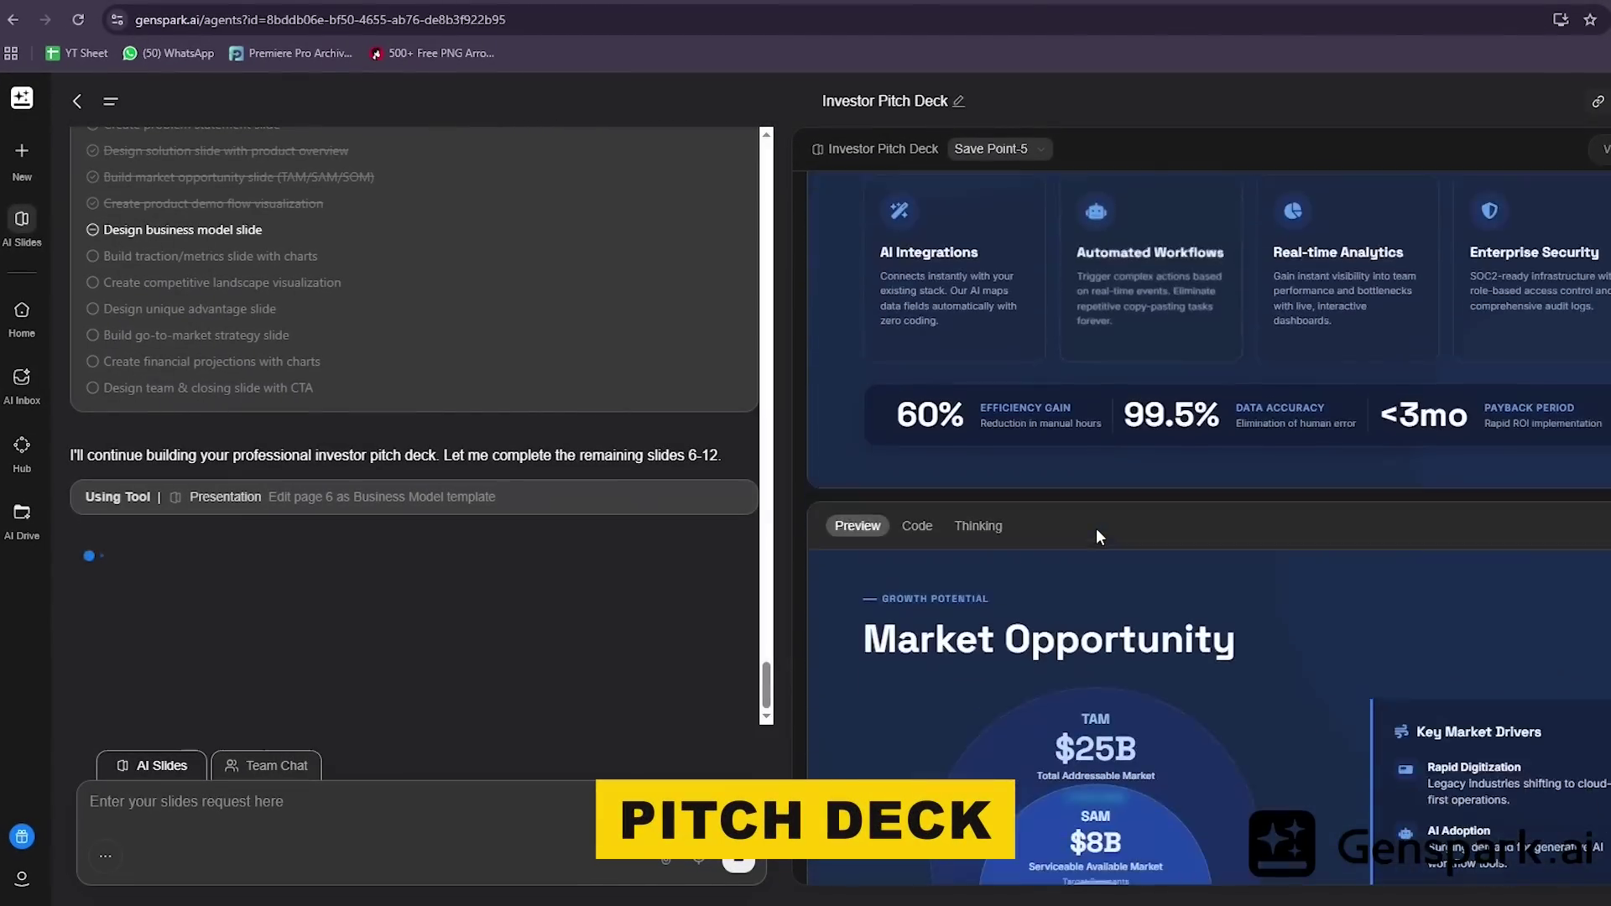
pyautogui.scroll(-5, 1097, 529)
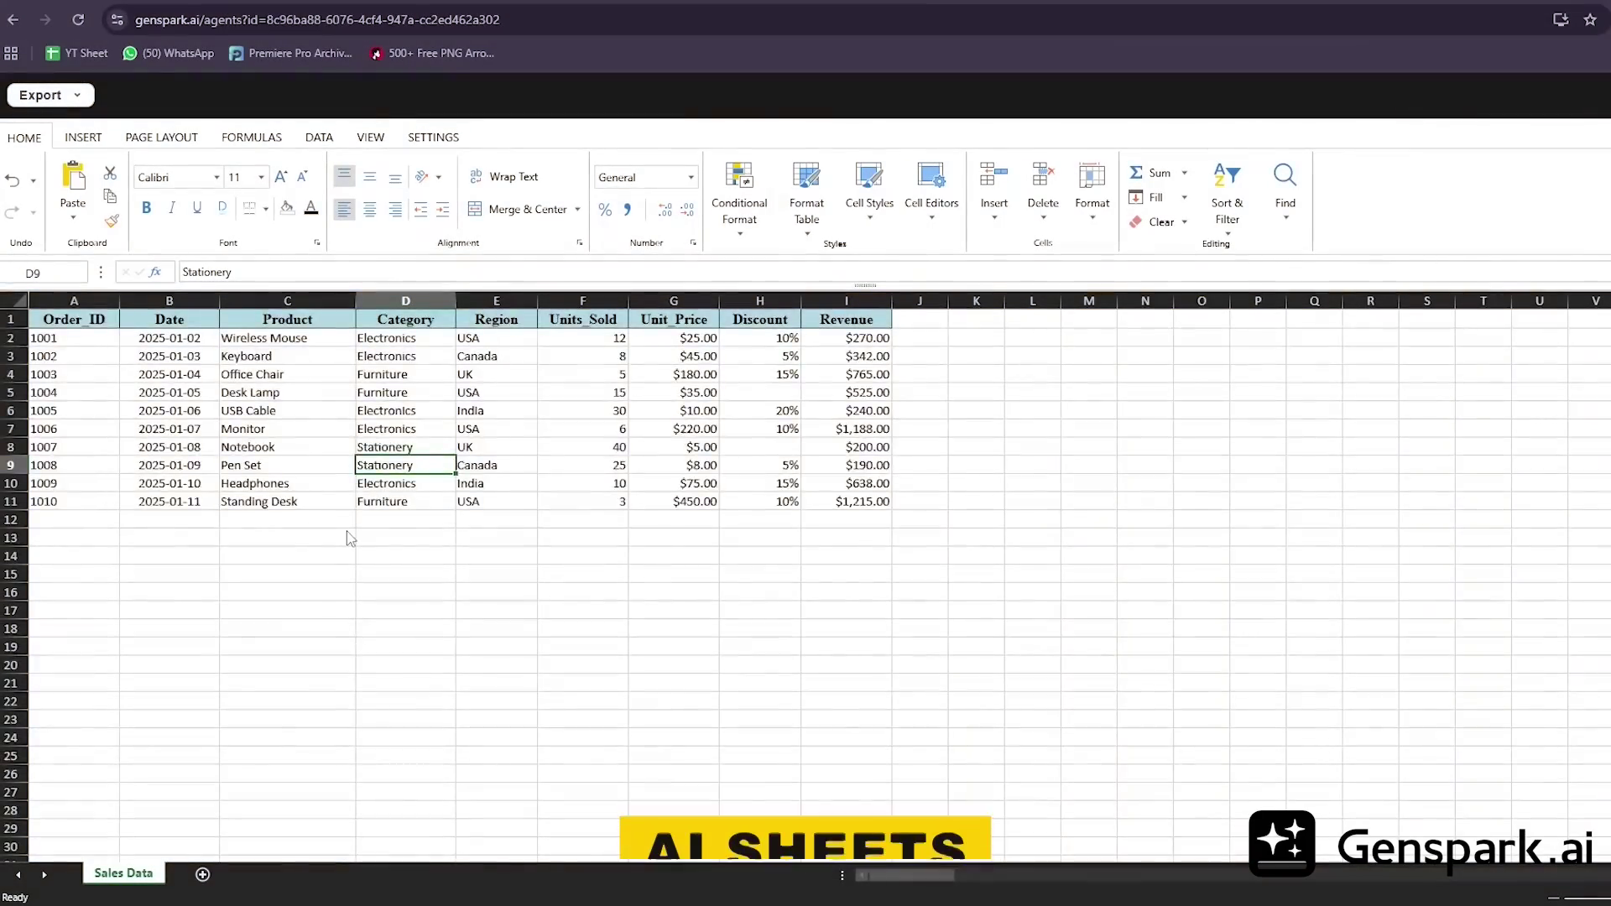
pyautogui.scroll(-4, 350, 539)
pyautogui.scroll(2, 350, 539)
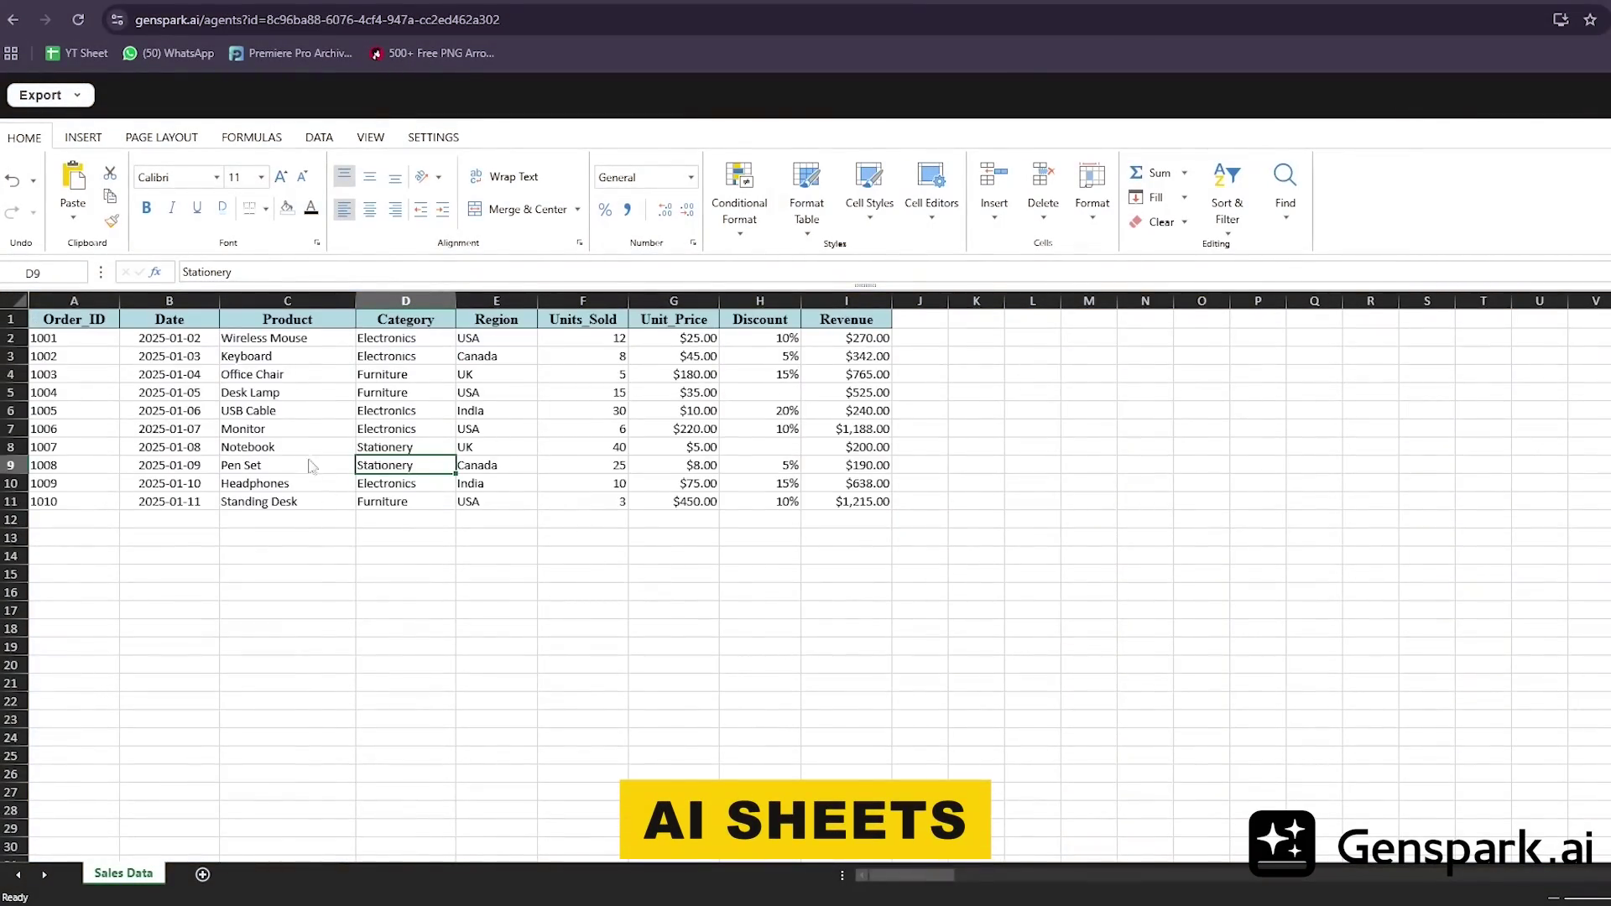
pyautogui.scroll(5, 240, 378)
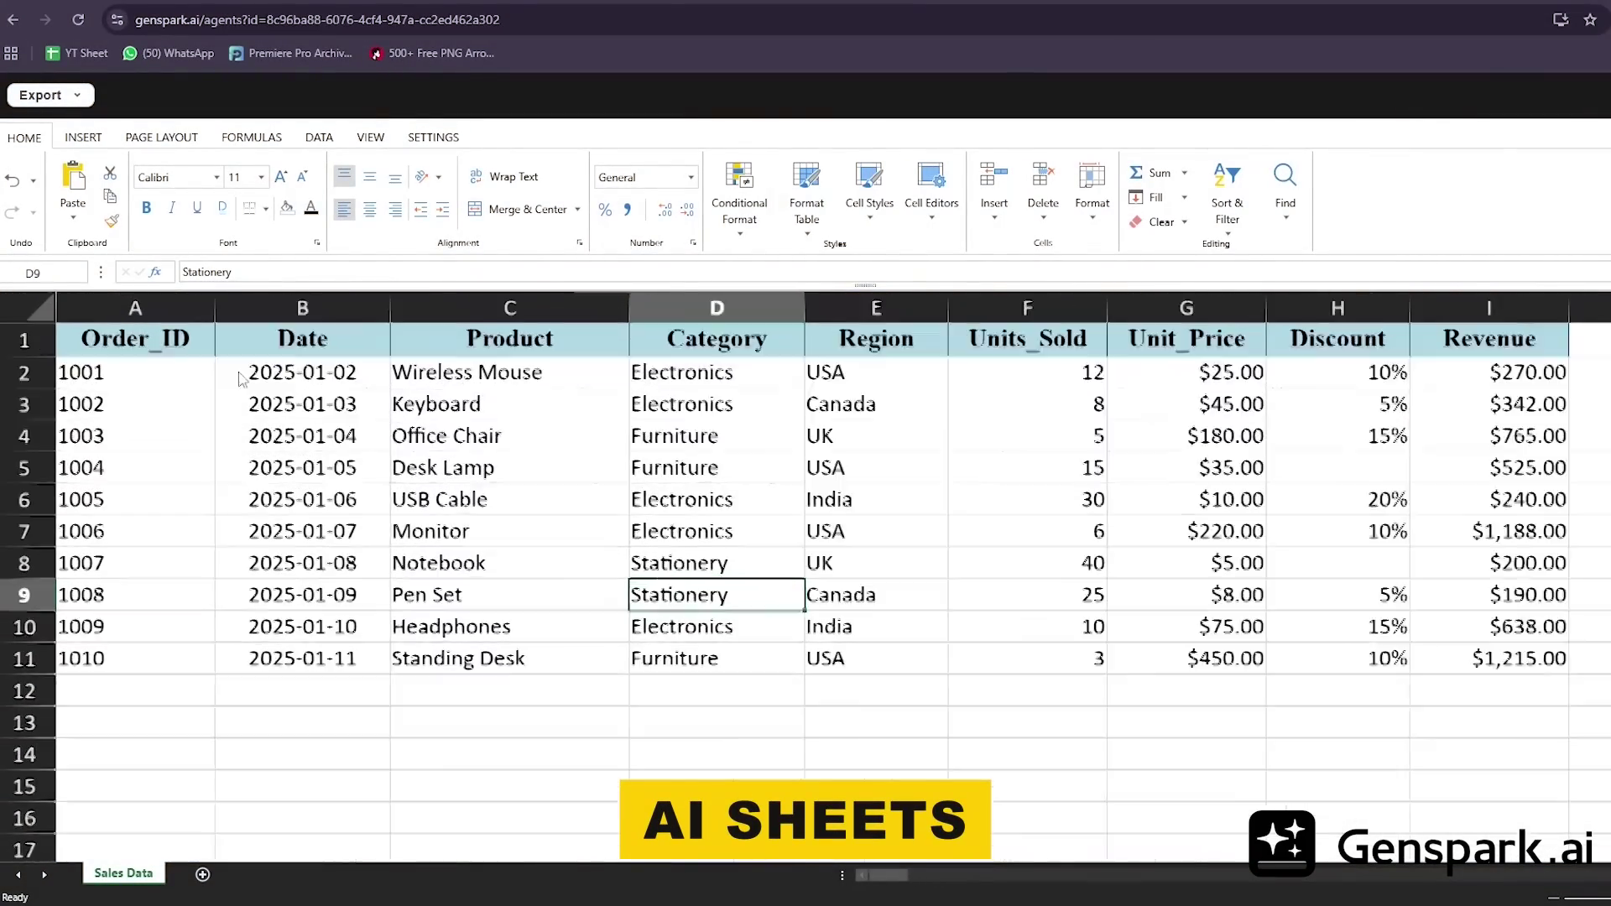
pyautogui.scroll(-1, 242, 379)
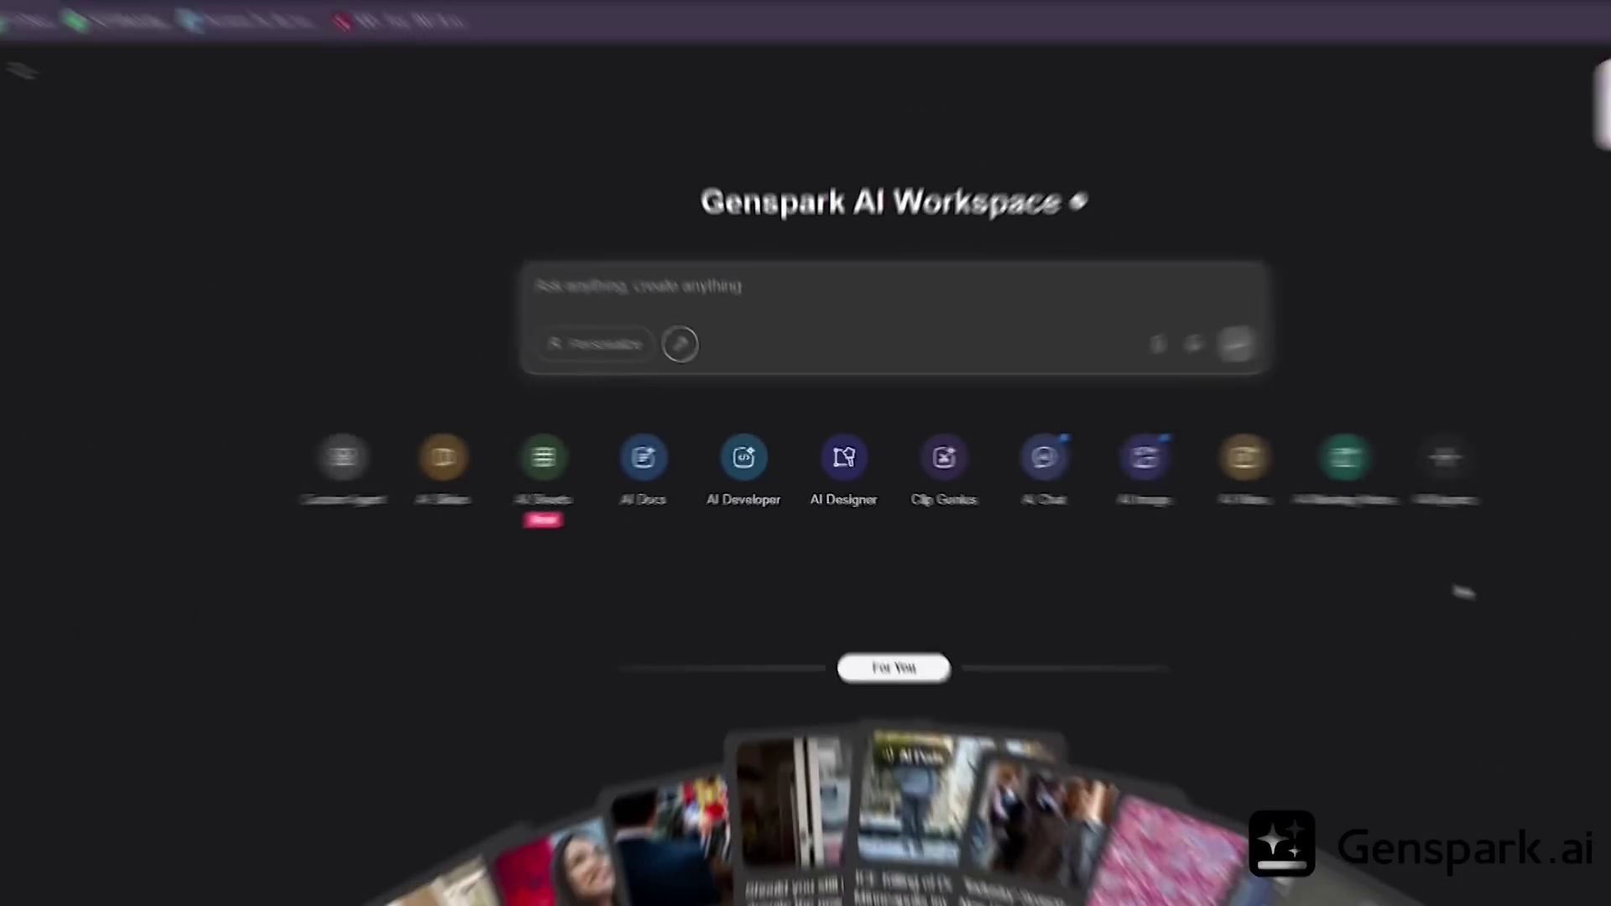
pyautogui.scroll(-5, 1414, 585)
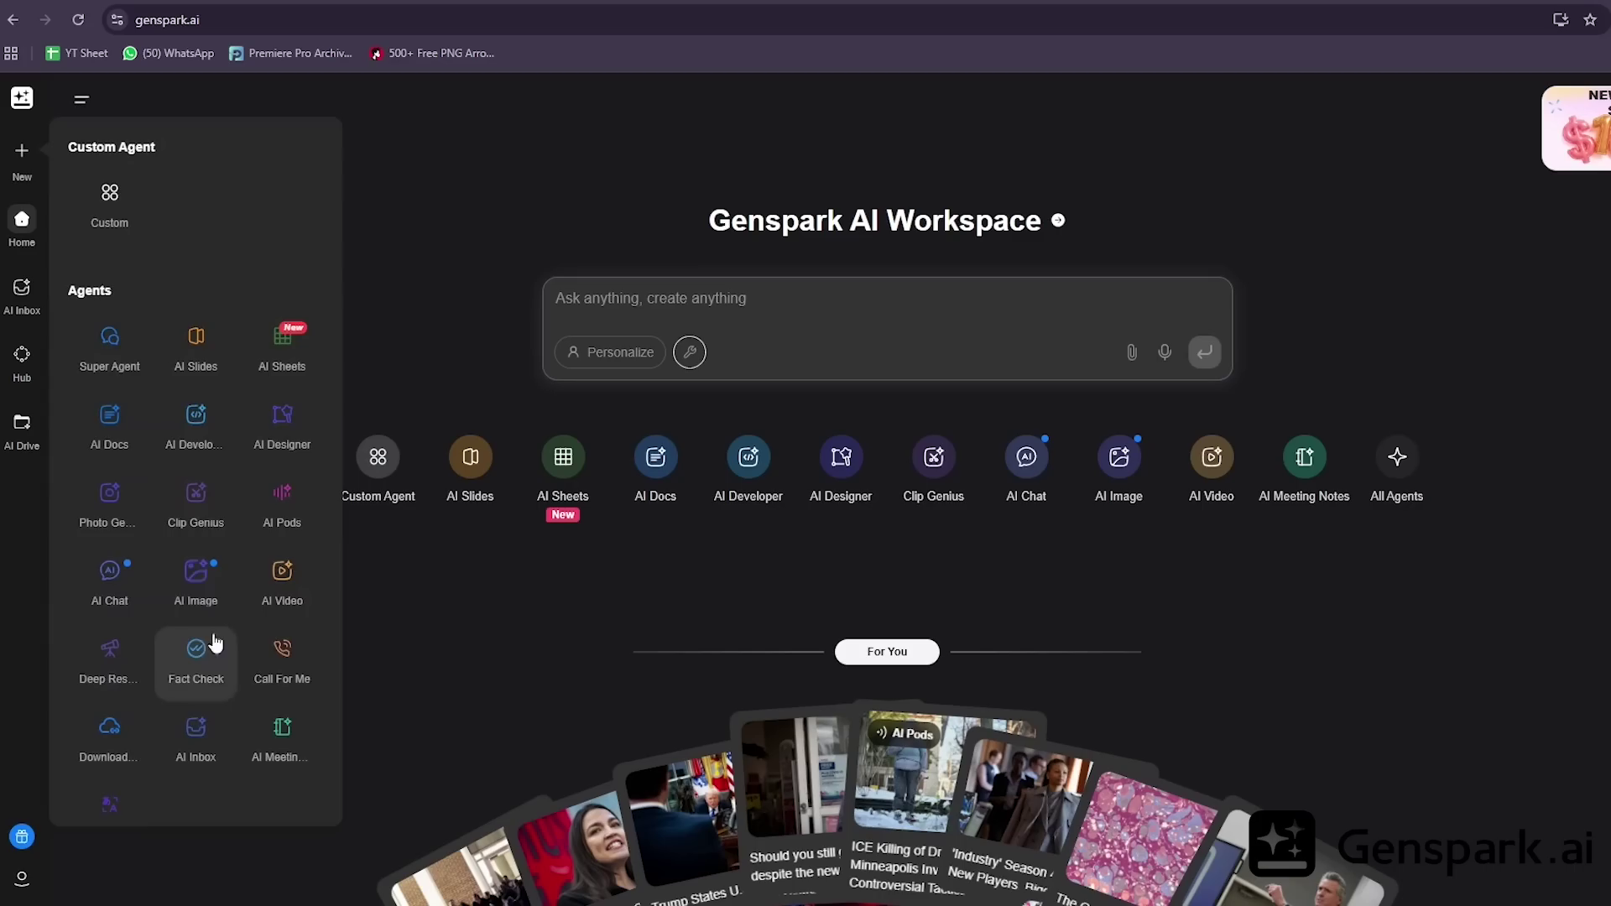
pyautogui.scroll(-1, 215, 690)
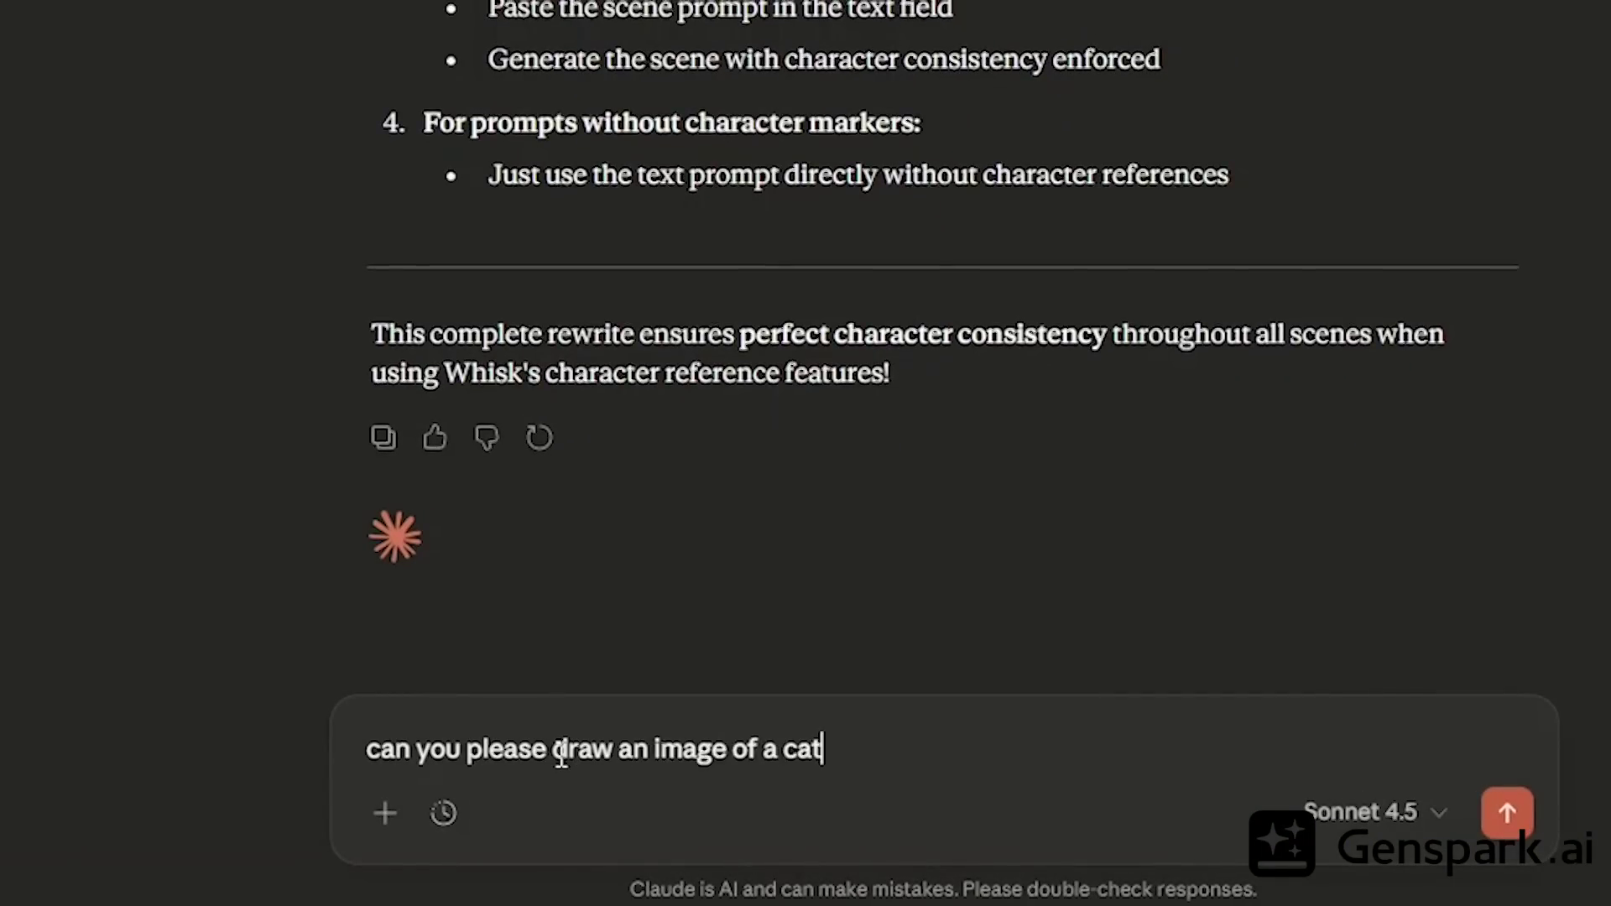
# Step: Send the request asking Claude to draw an image of a cat
pyautogui.press('Return')
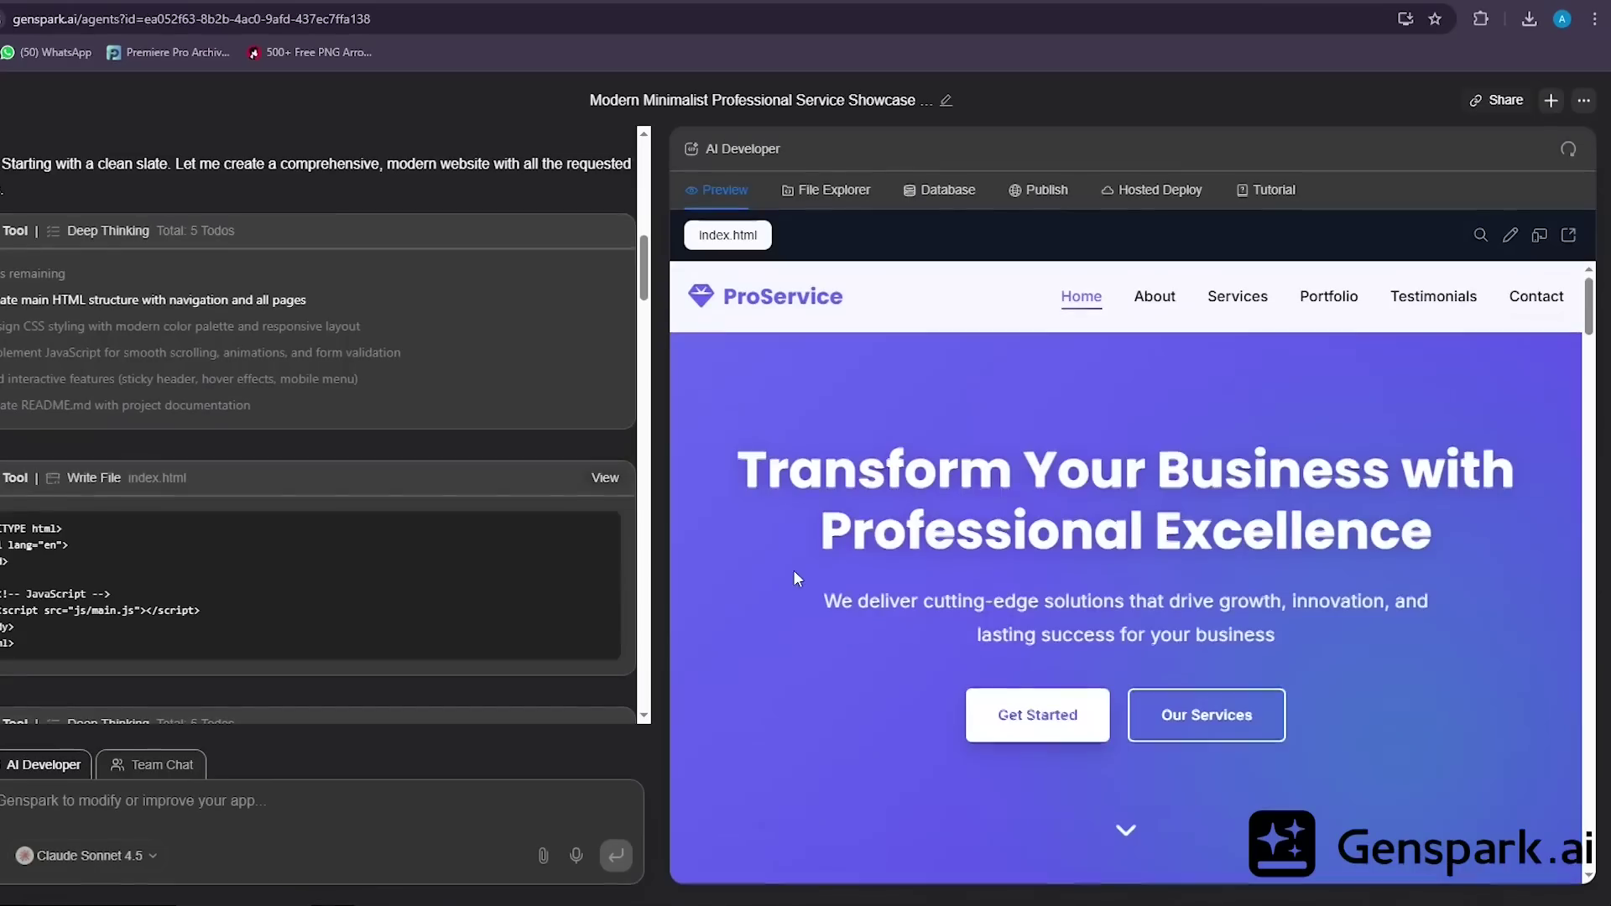
# Step: Scroll through the AI & Machine Learning Basics slides, ProService preview, designer template and spreadsheet
pyautogui.scroll(-5, 794, 576)
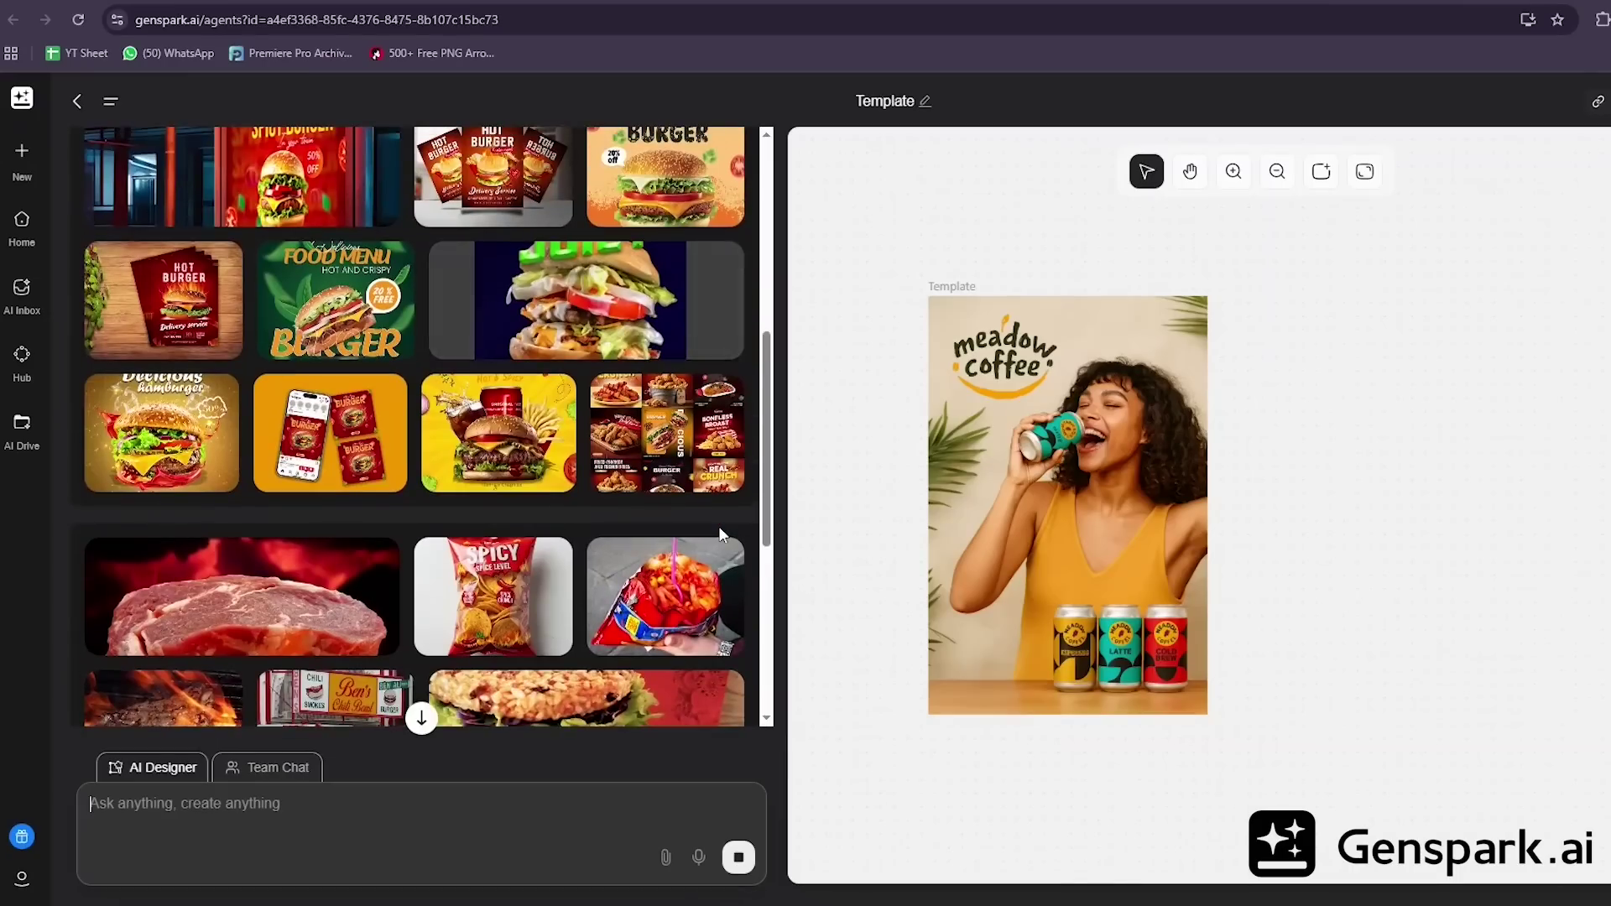
pyautogui.scroll(2, 720, 534)
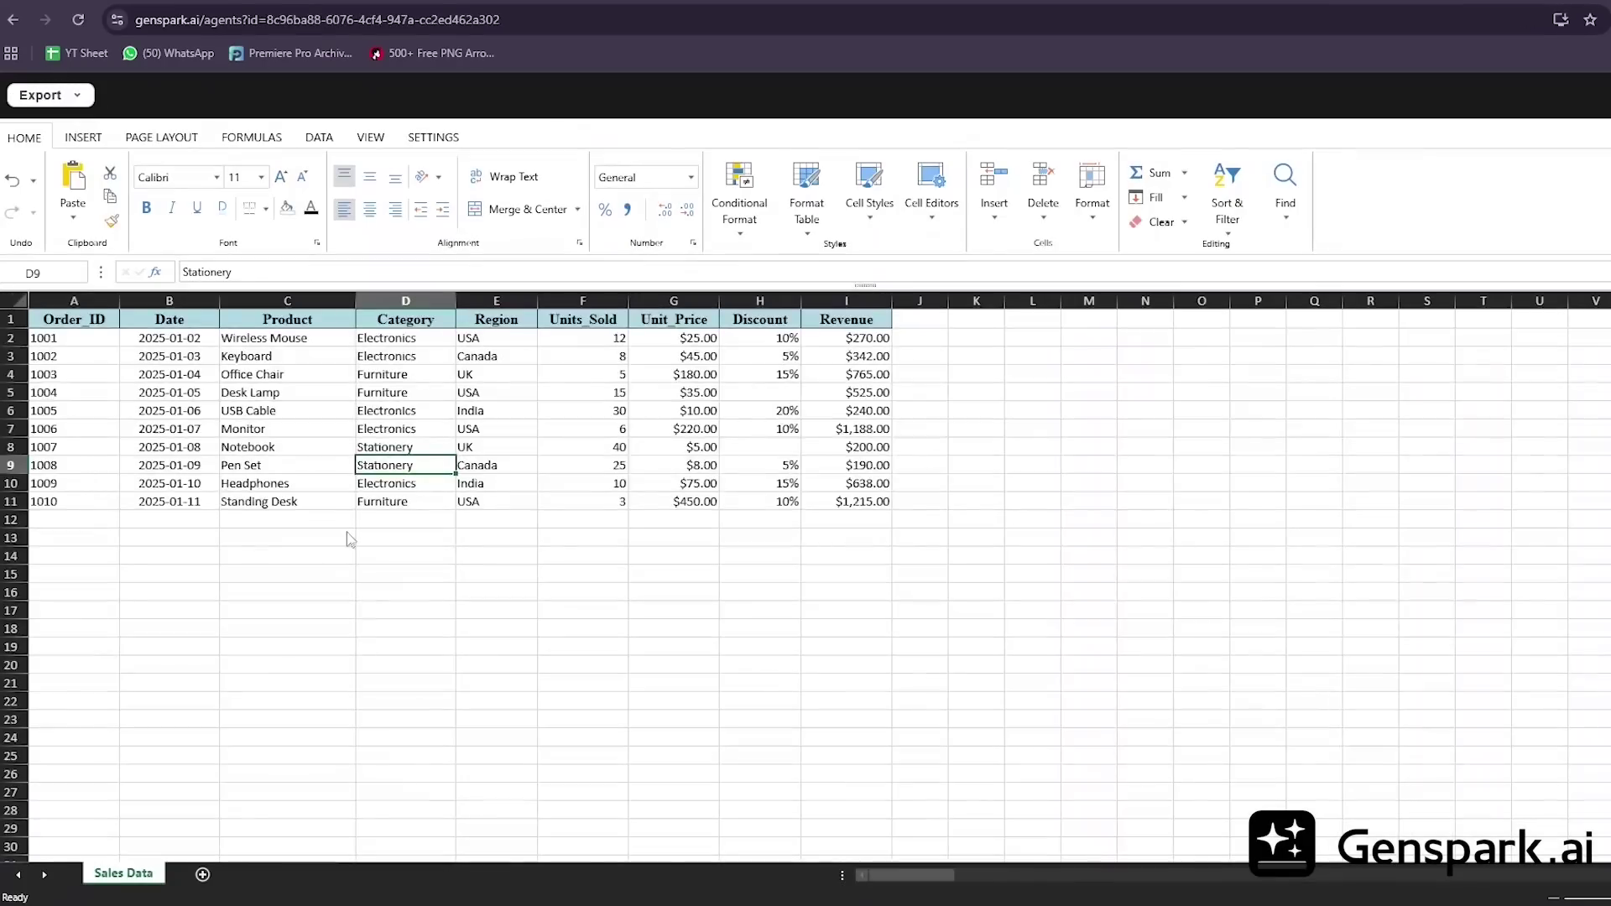
pyautogui.scroll(-3, 350, 538)
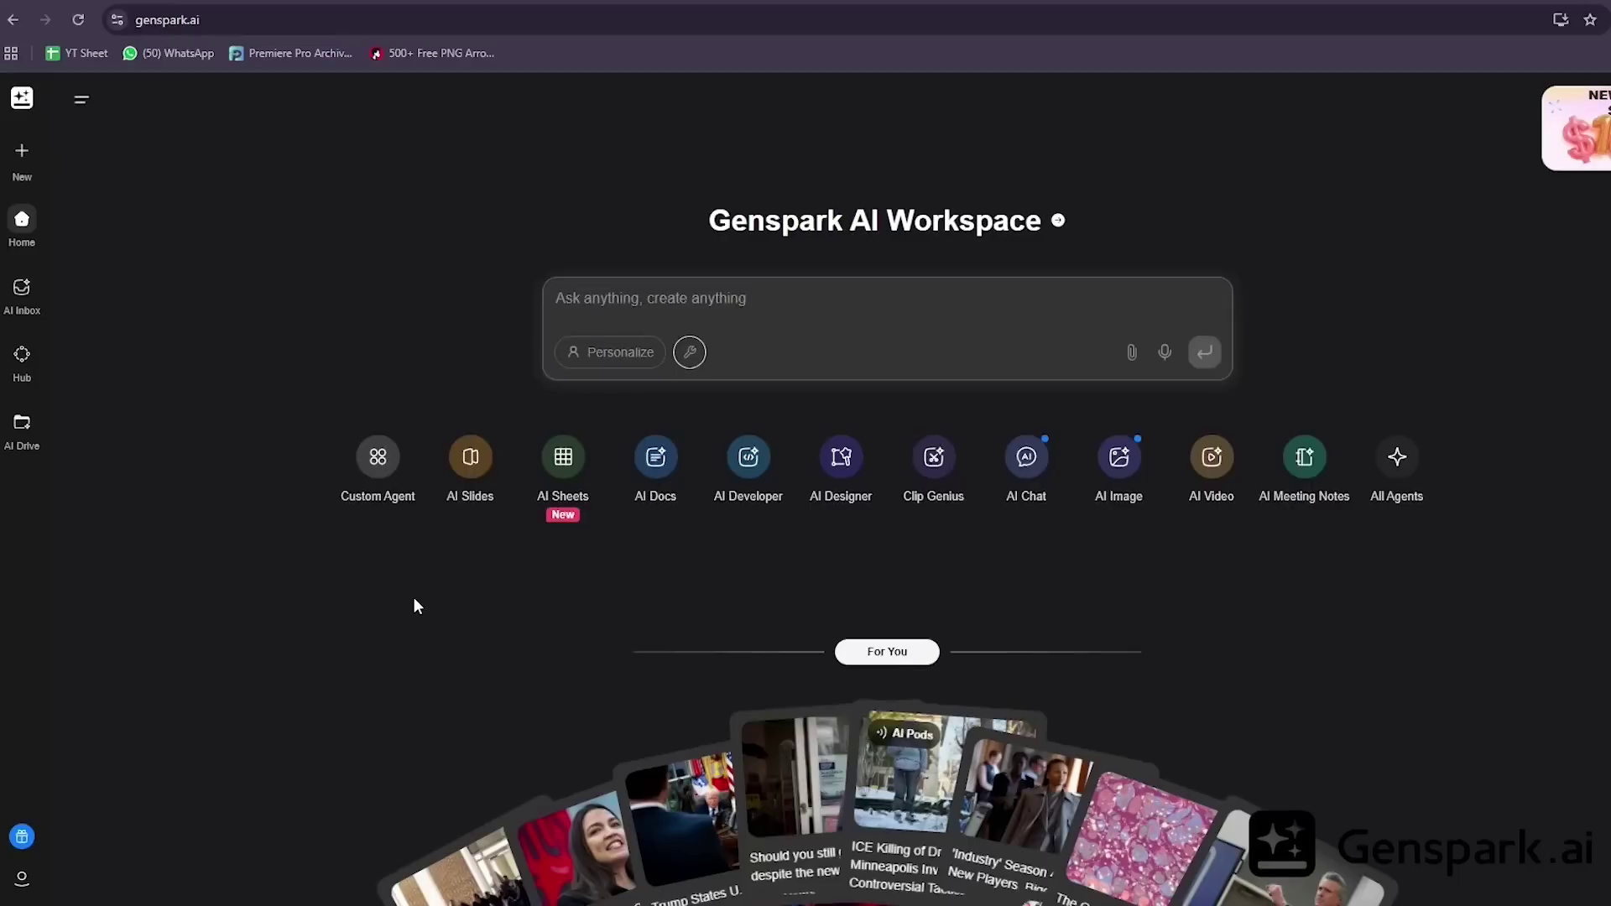
# Step: Scroll down the home page's For You feed to the Pro & Plus Users announcement
pyautogui.scroll(-15, 414, 598)
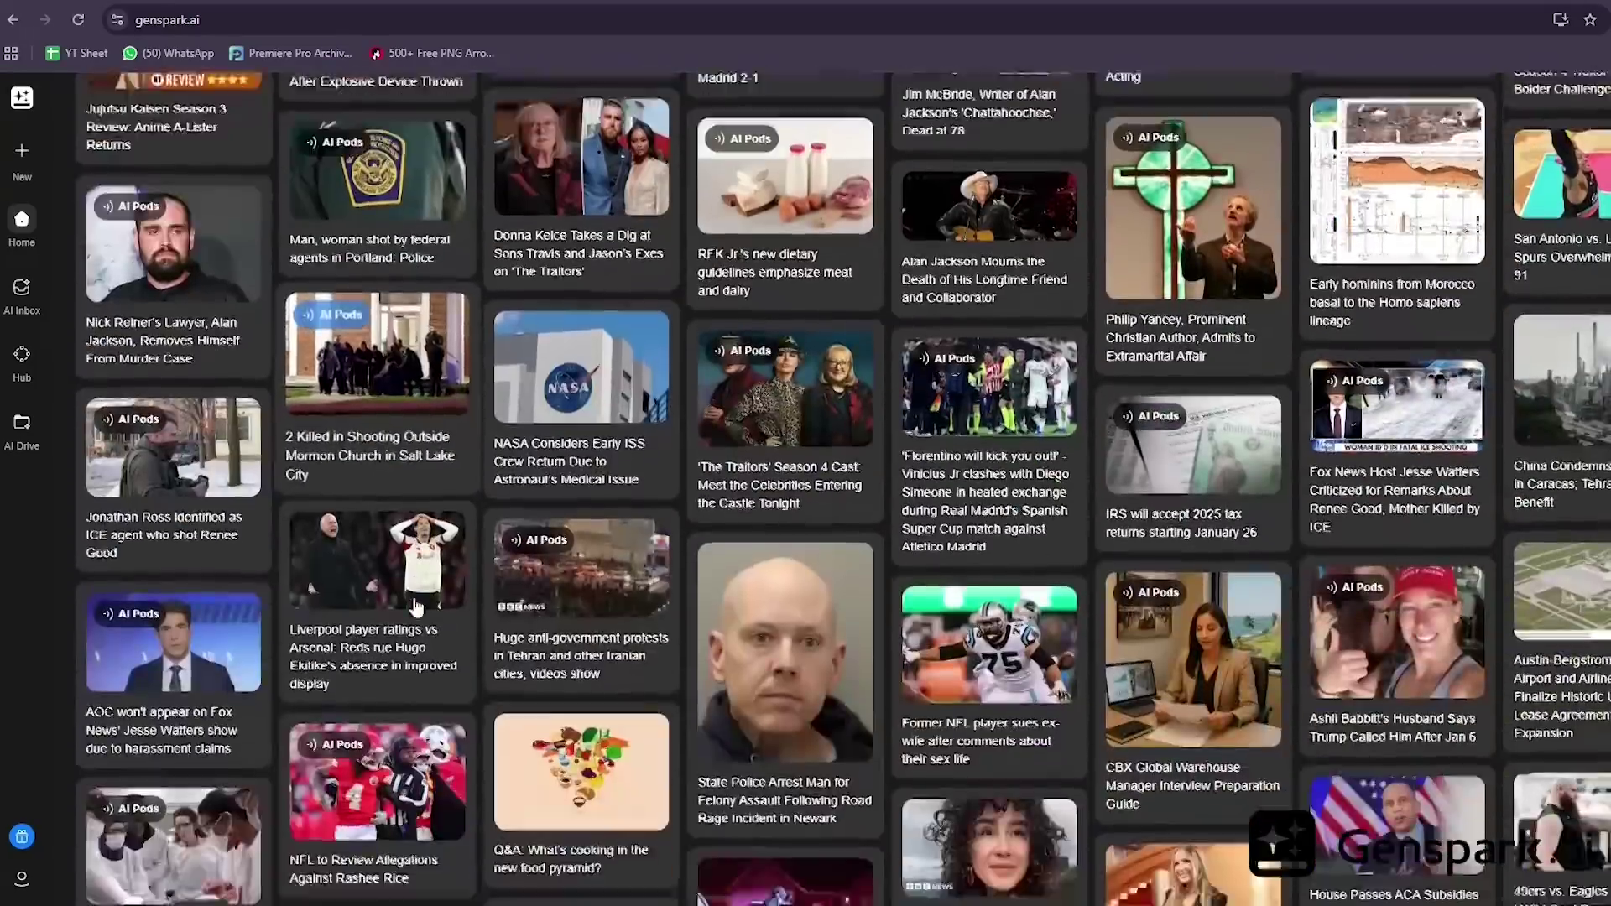
pyautogui.scroll(-15, 415, 604)
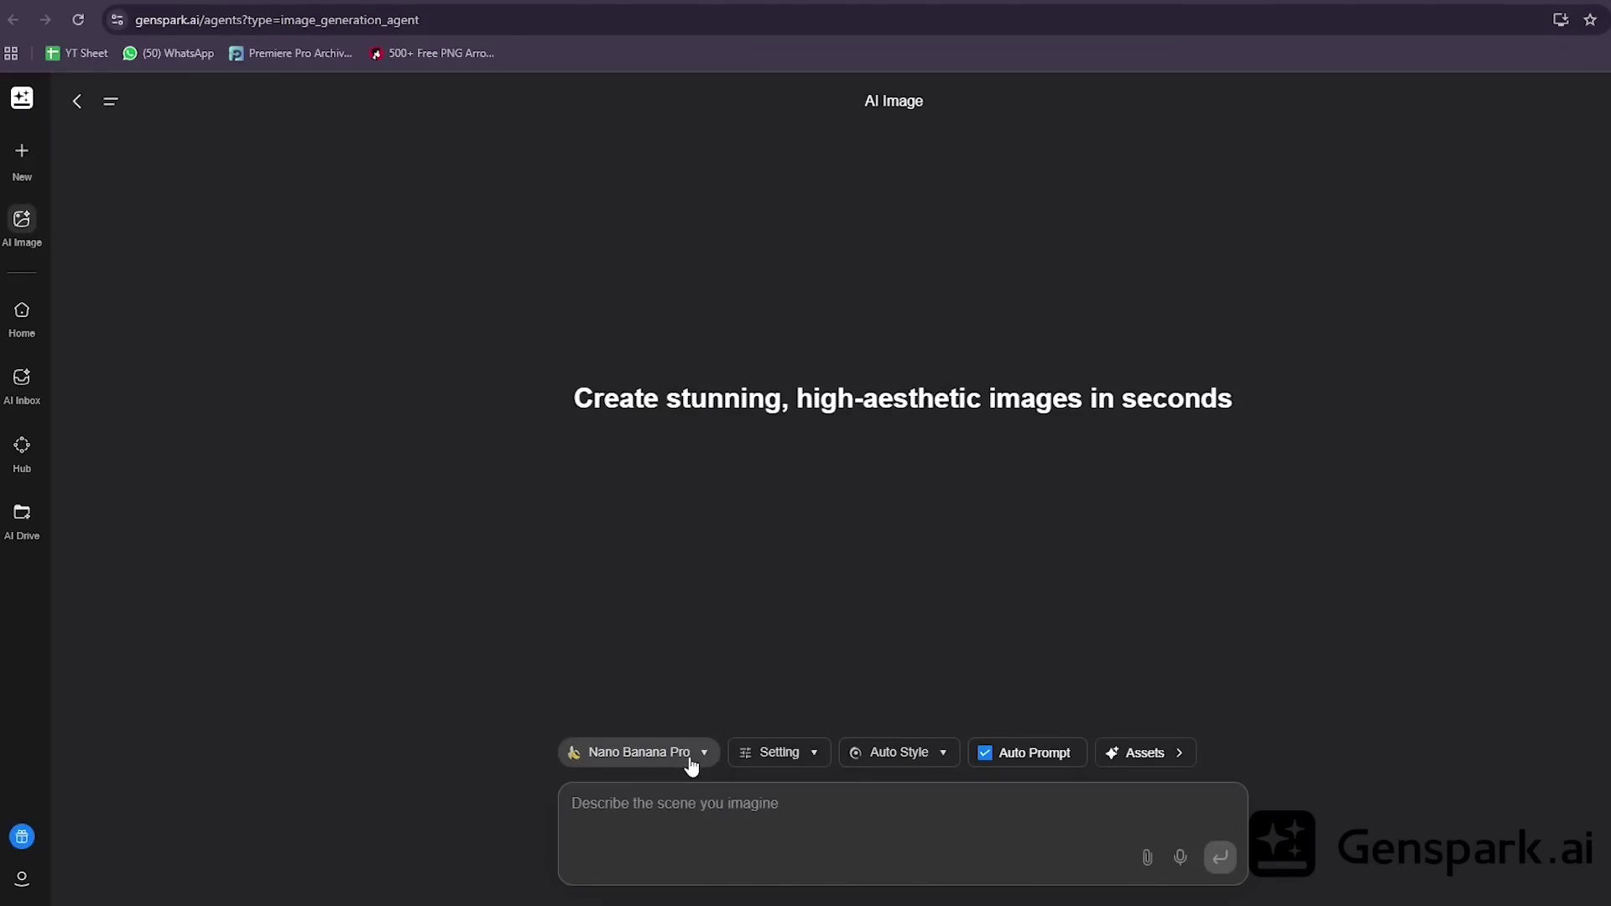
# Step: Expand the Nano Banana Pro model dropdown and scroll the image models down to Text Removal
pyautogui.click(691, 762)
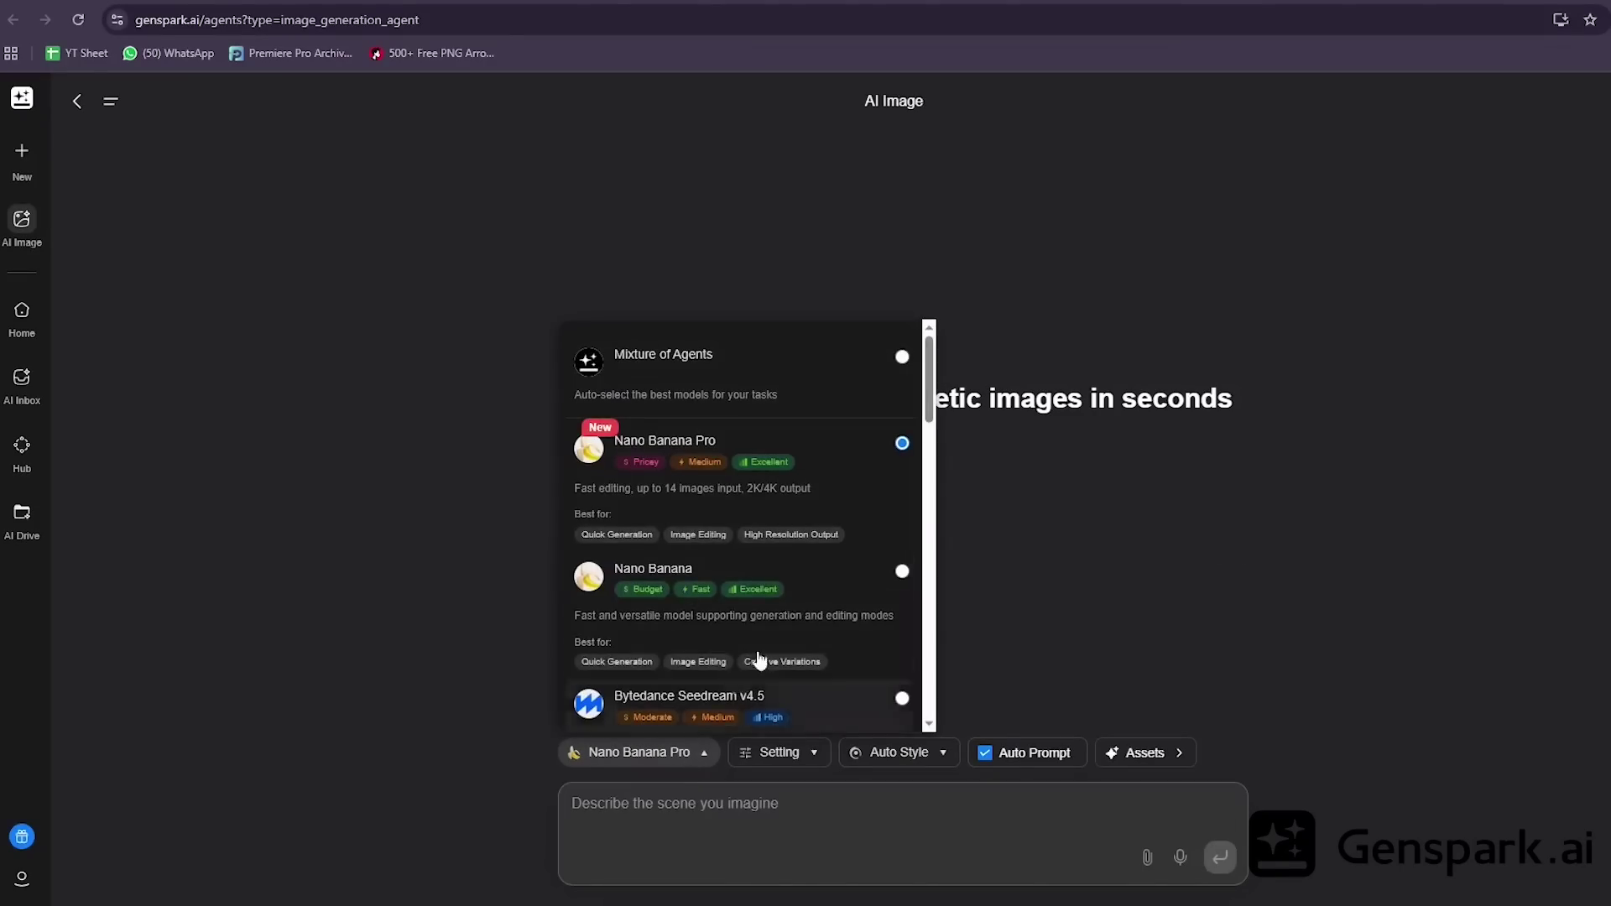
pyautogui.scroll(-2, 798, 565)
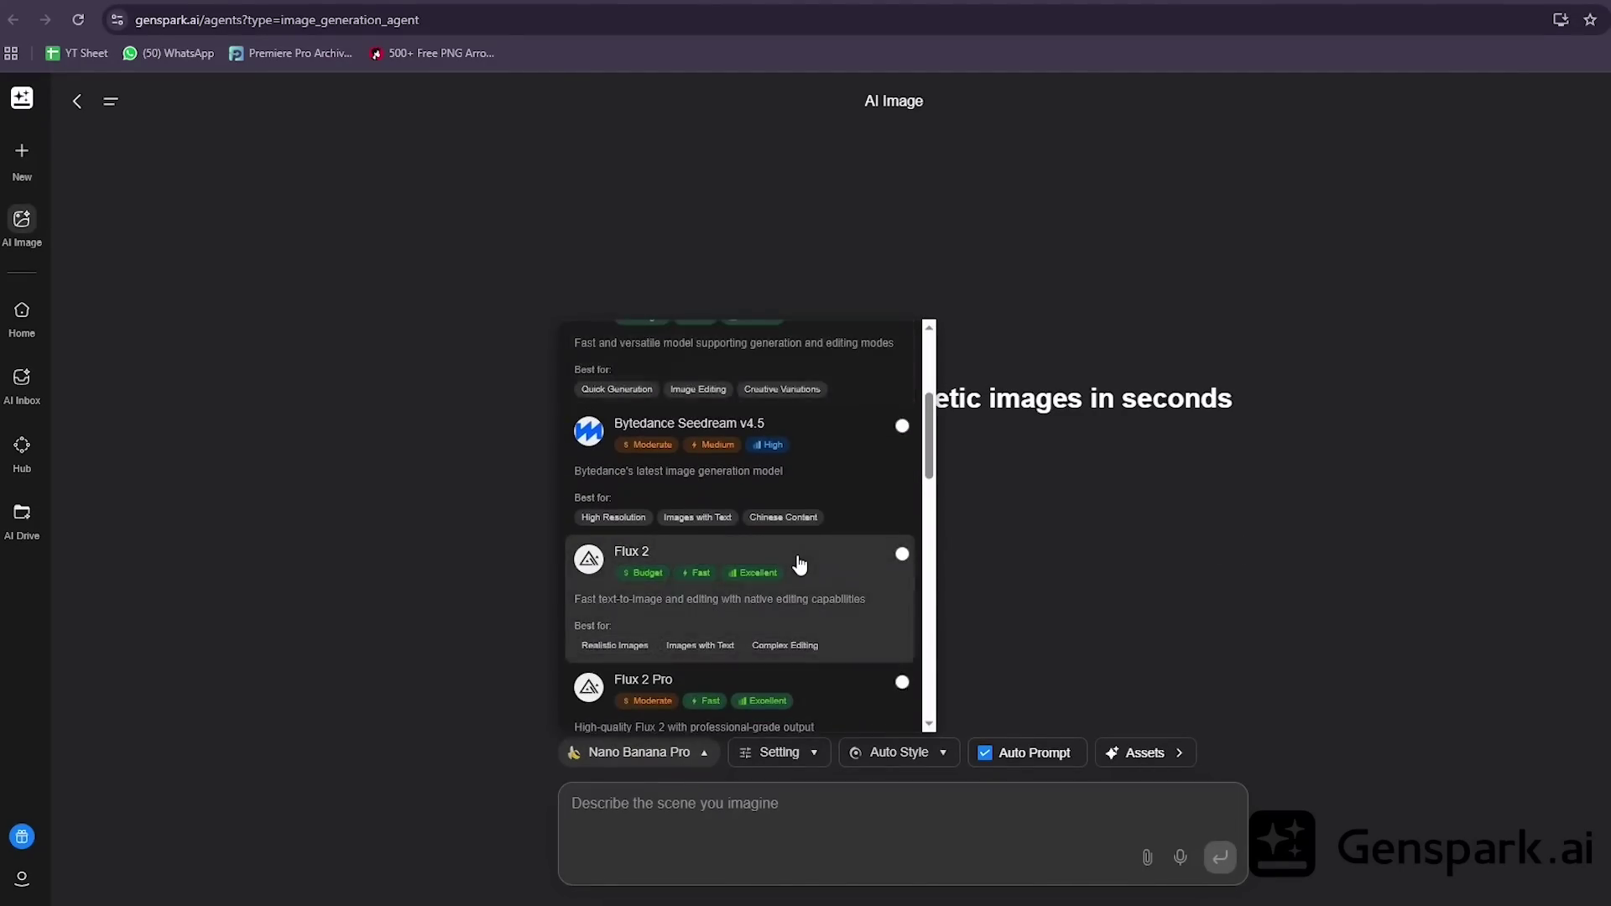
pyautogui.scroll(-3, 799, 564)
pyautogui.scroll(-4, 799, 565)
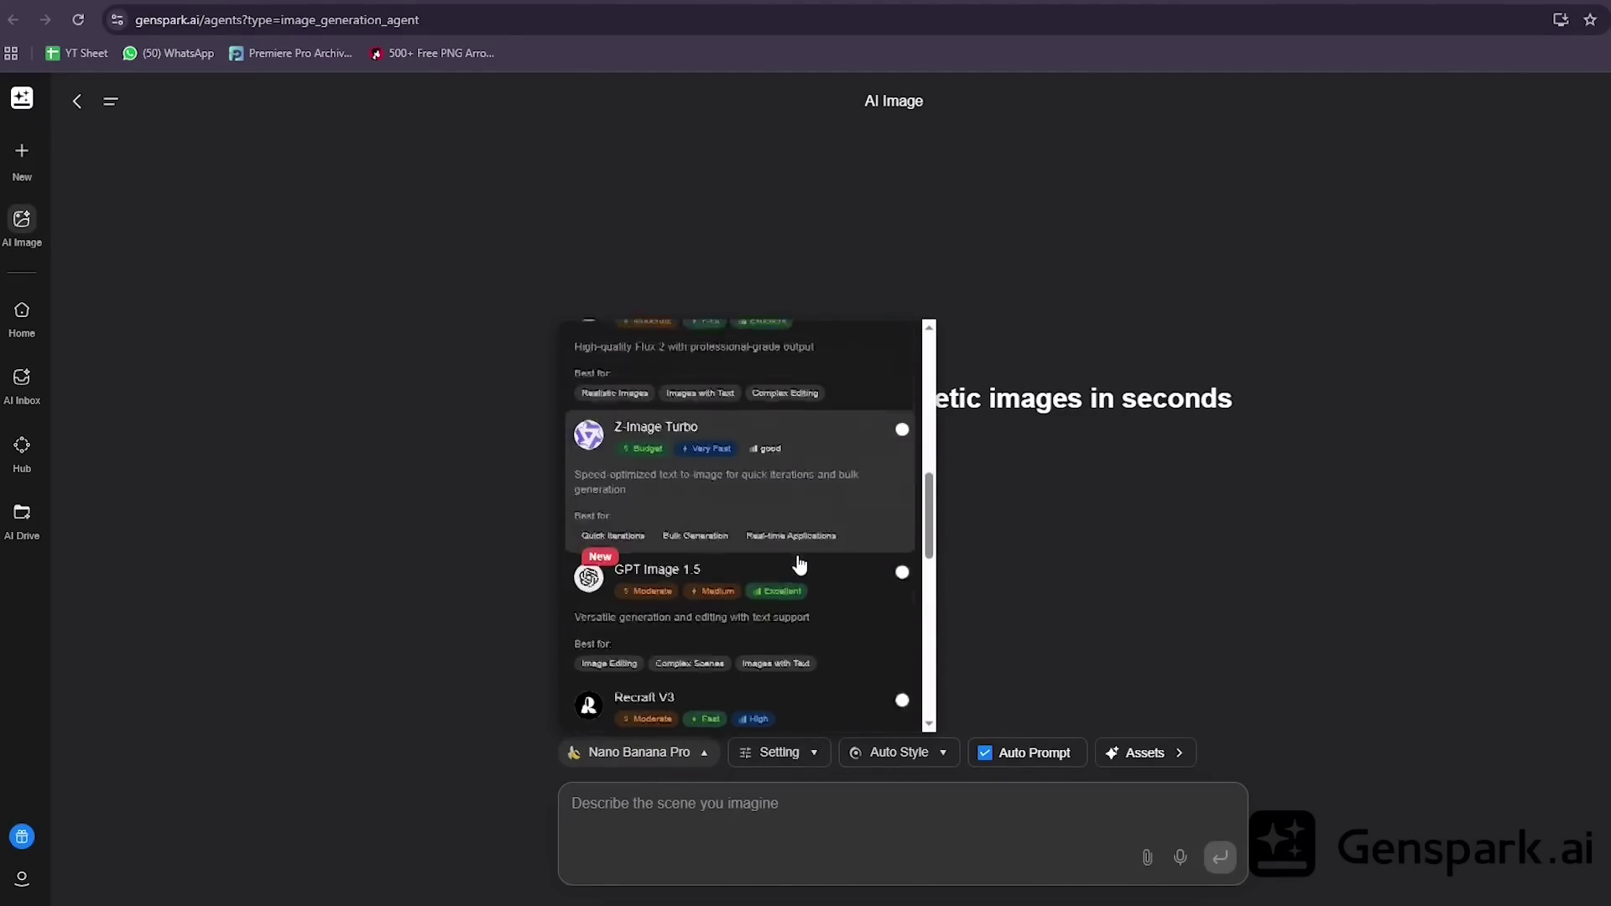
pyautogui.scroll(-5, 799, 565)
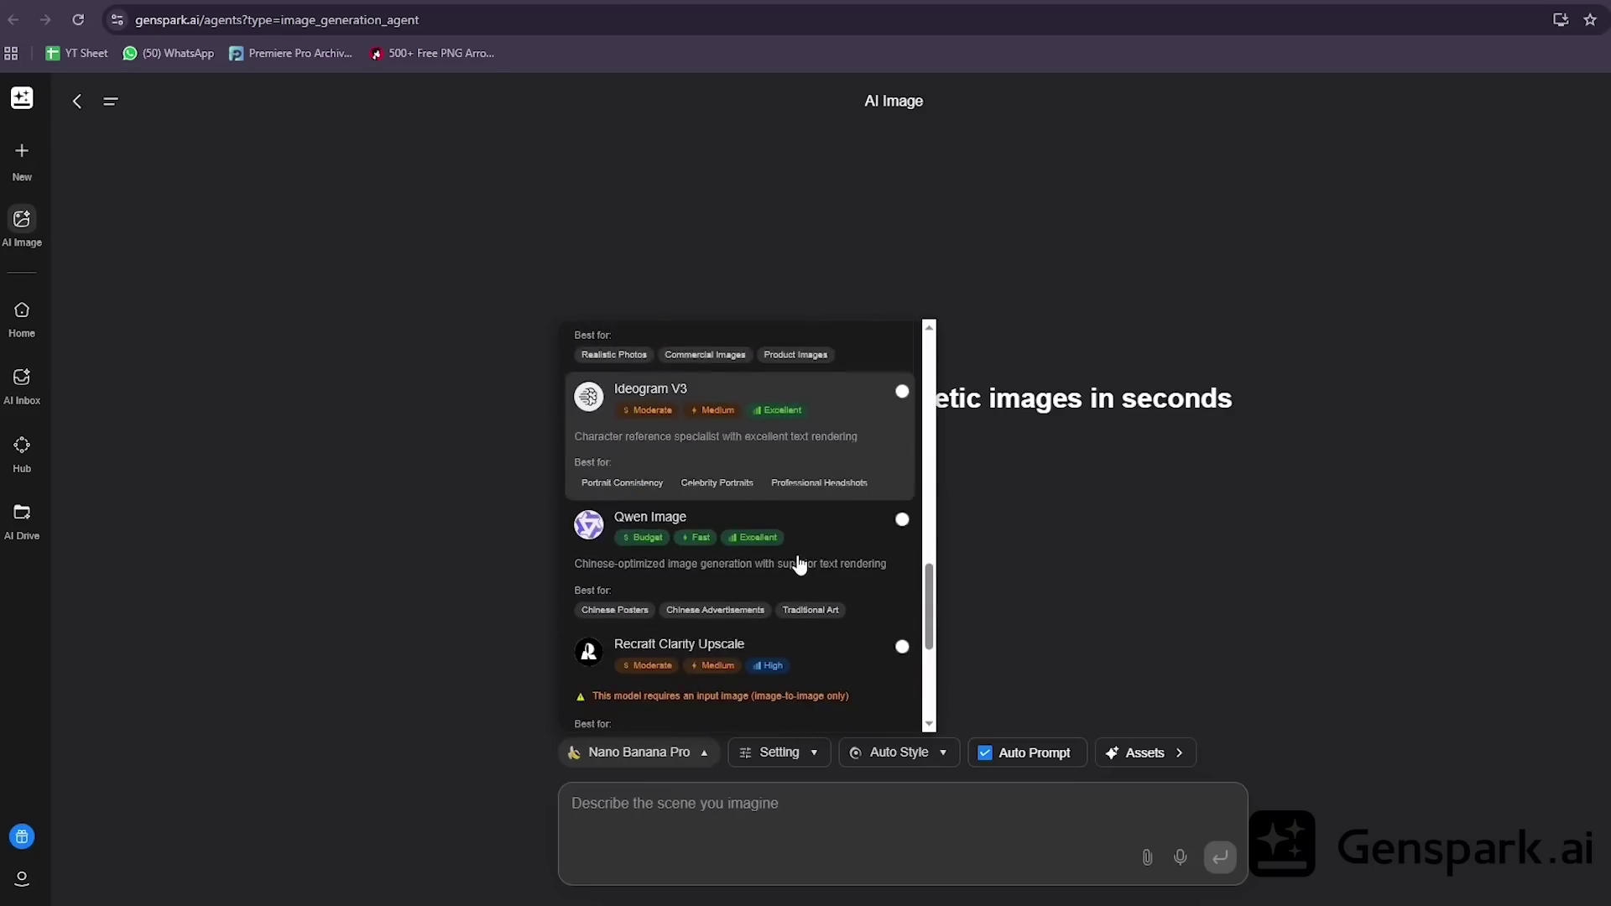